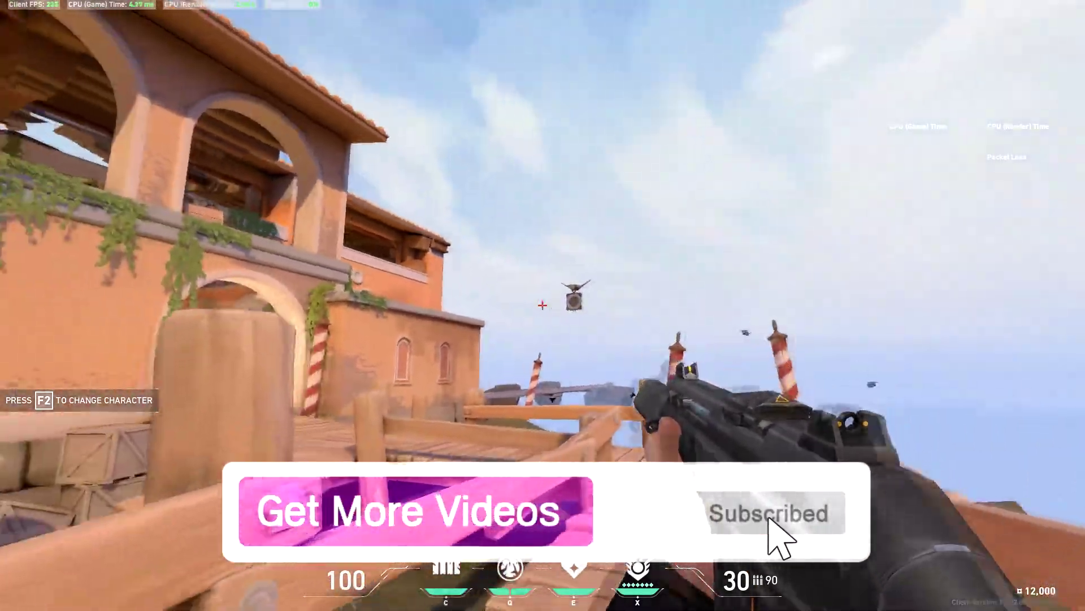
right_click(543, 305)
right_click(543, 305)
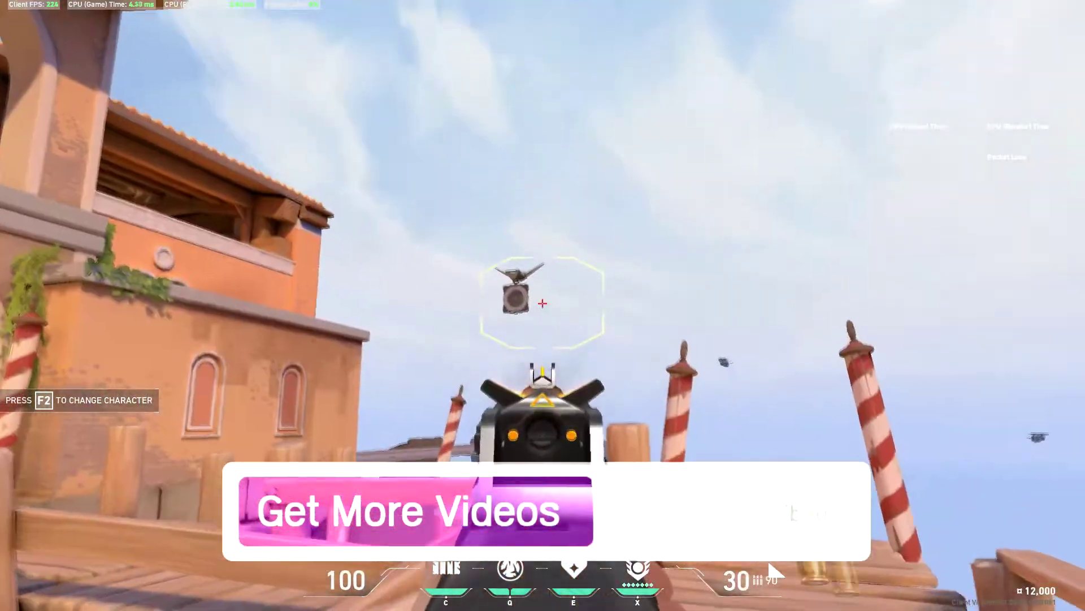
key(w)
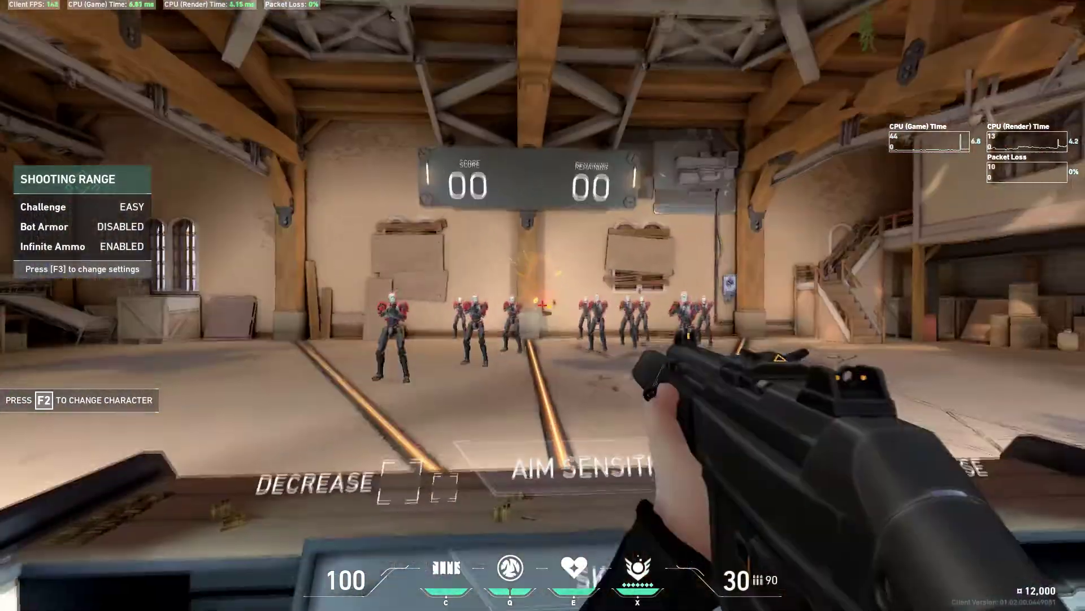
key(b)
click(639, 242)
key(b)
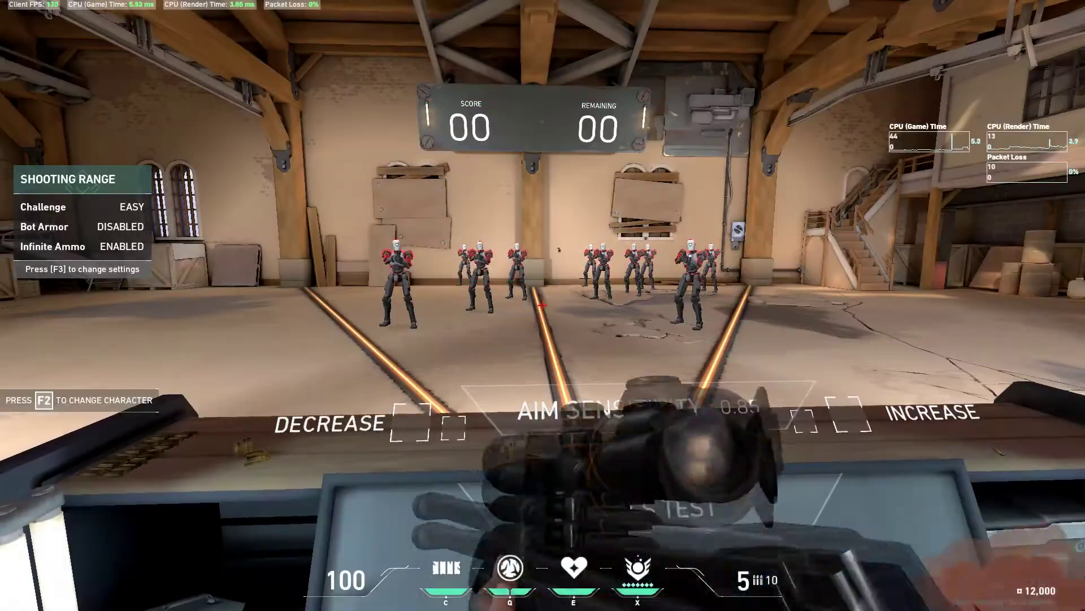
right_click(543, 306)
click(543, 305)
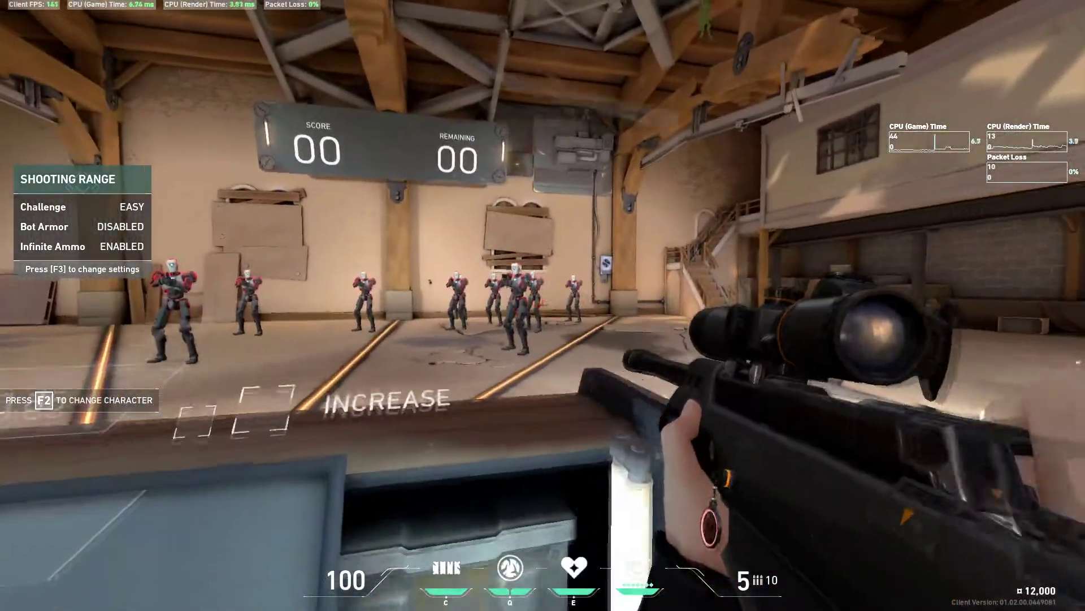
right_click(543, 306)
click(543, 305)
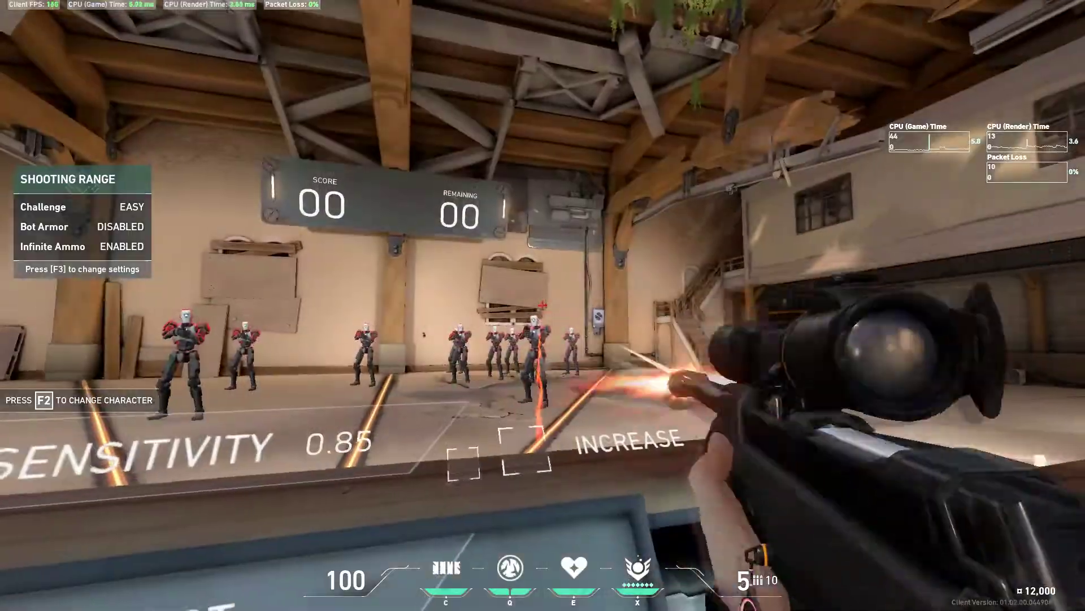
key(w)
key(3)
key(Tab)
key(w)
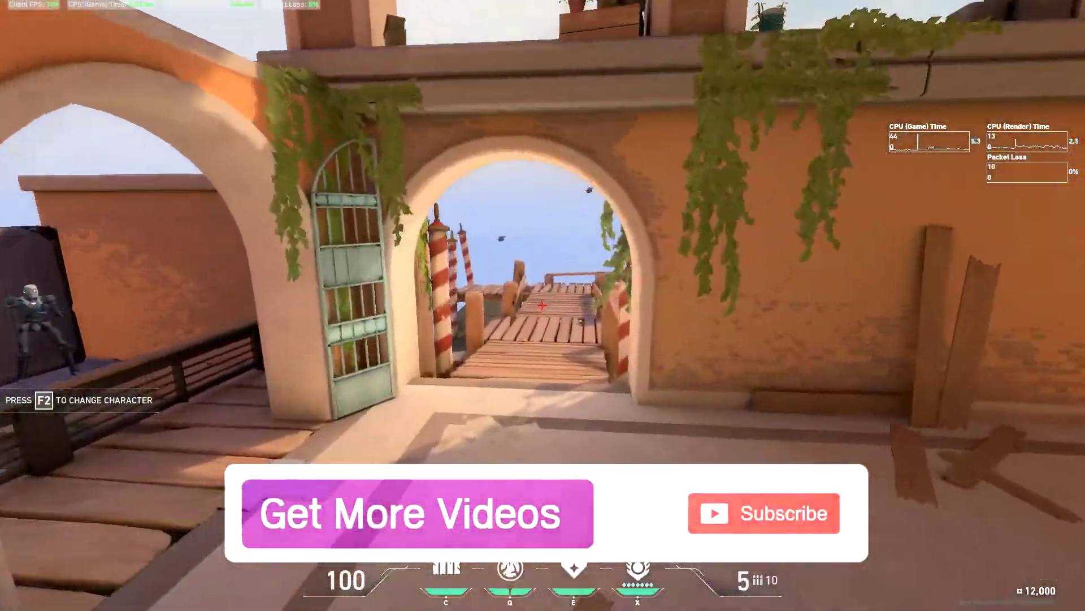
key(1)
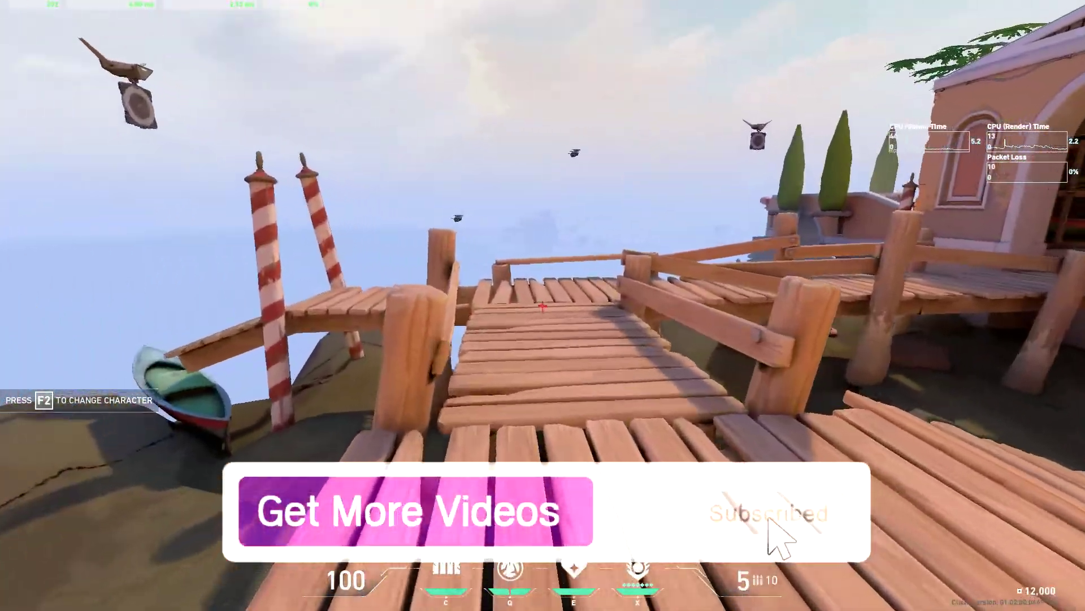
key(w)
key(Tab)
key(w)
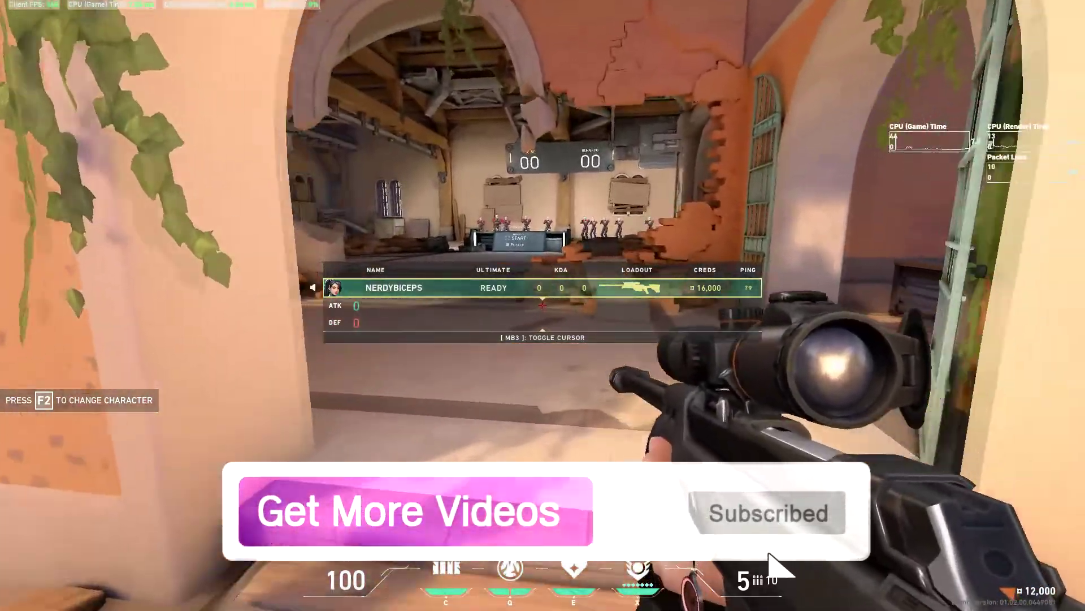
key(3)
key(1)
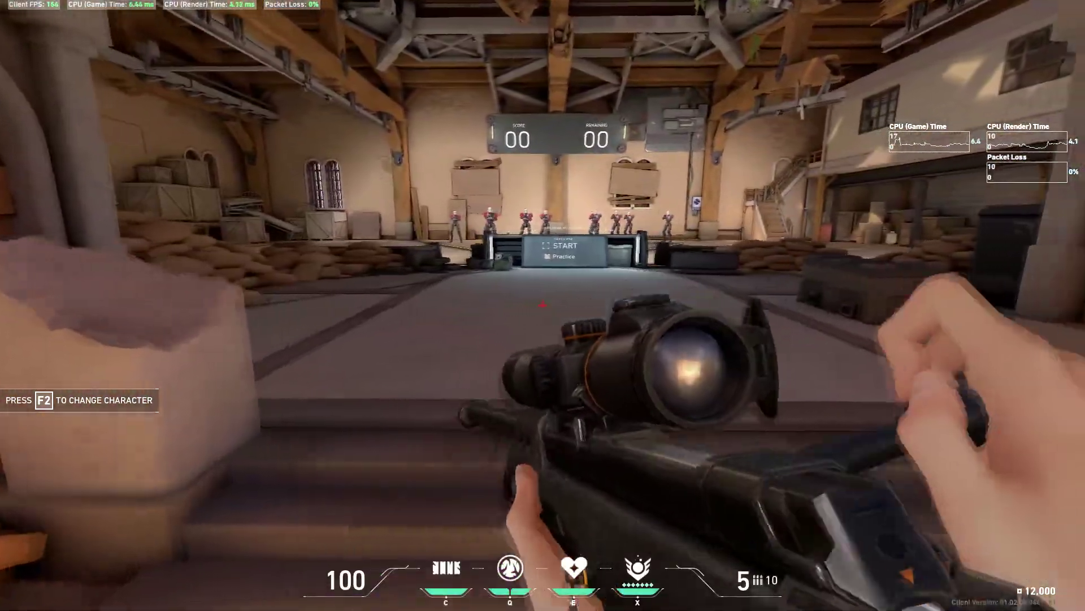
- Switch from the game to the WindowsClient folder window, close it and refresh the desktop
key(alt+Tab)
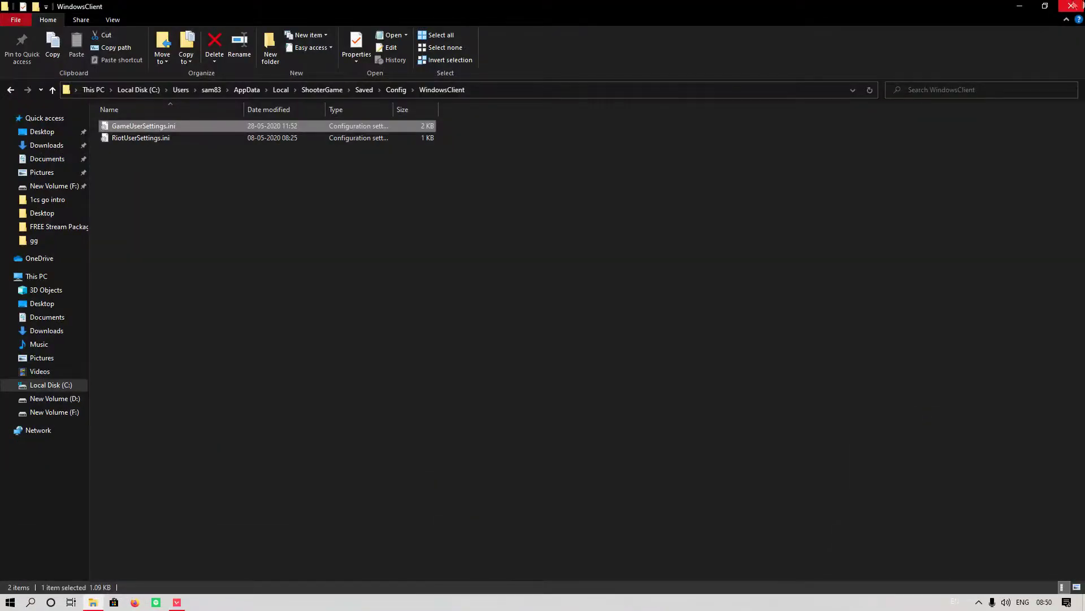
click(1071, 6)
right_click(283, 235)
click(327, 270)
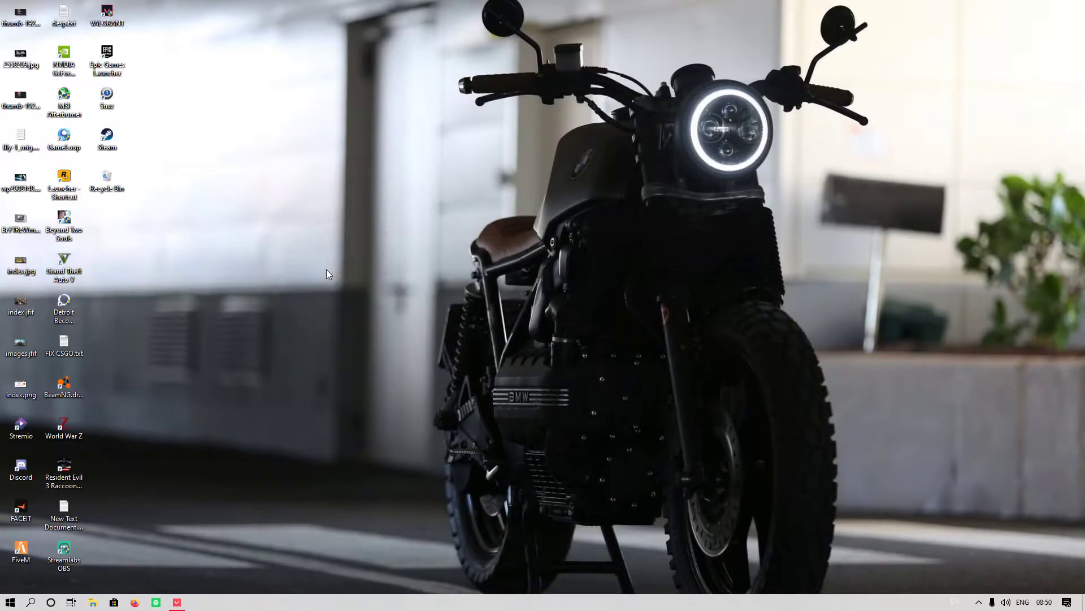
- Open Task Manager and go to the detailed process entry of the running VALORANT app
key(ctrl+shift+Escape)
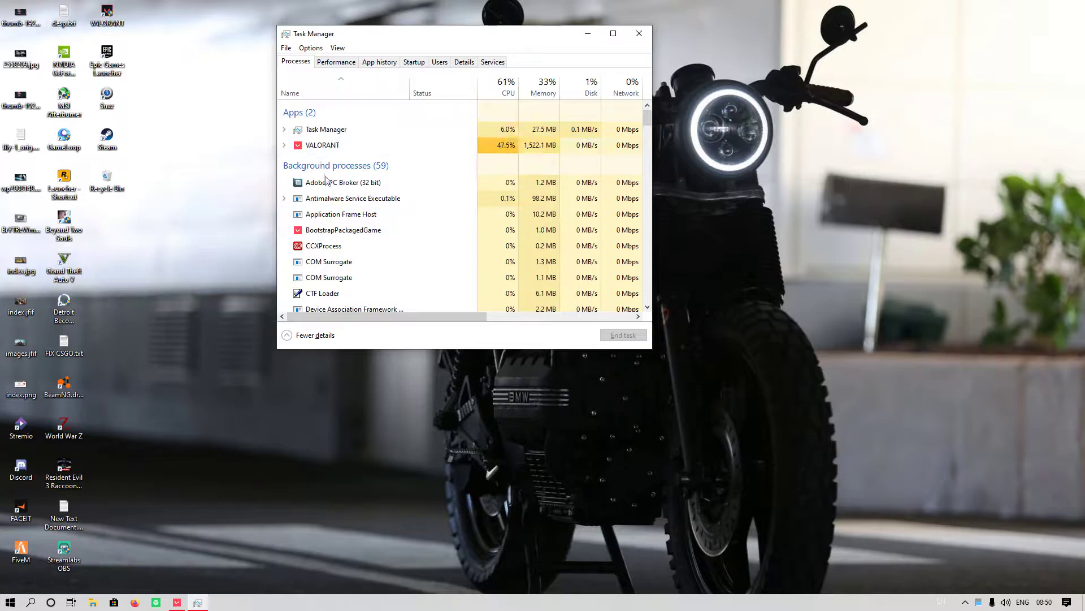
right_click(317, 146)
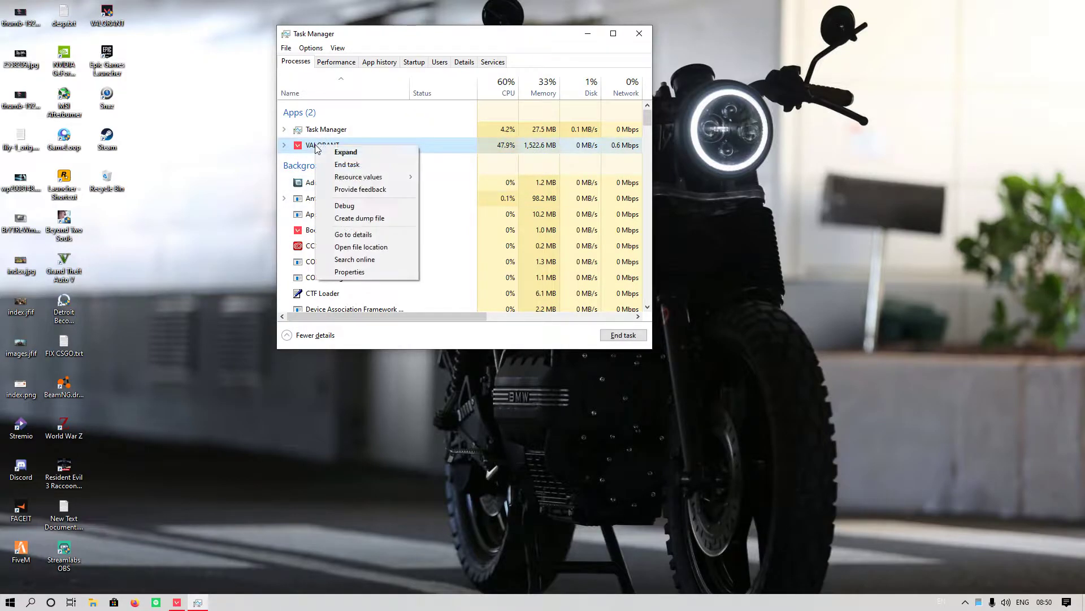
click(359, 234)
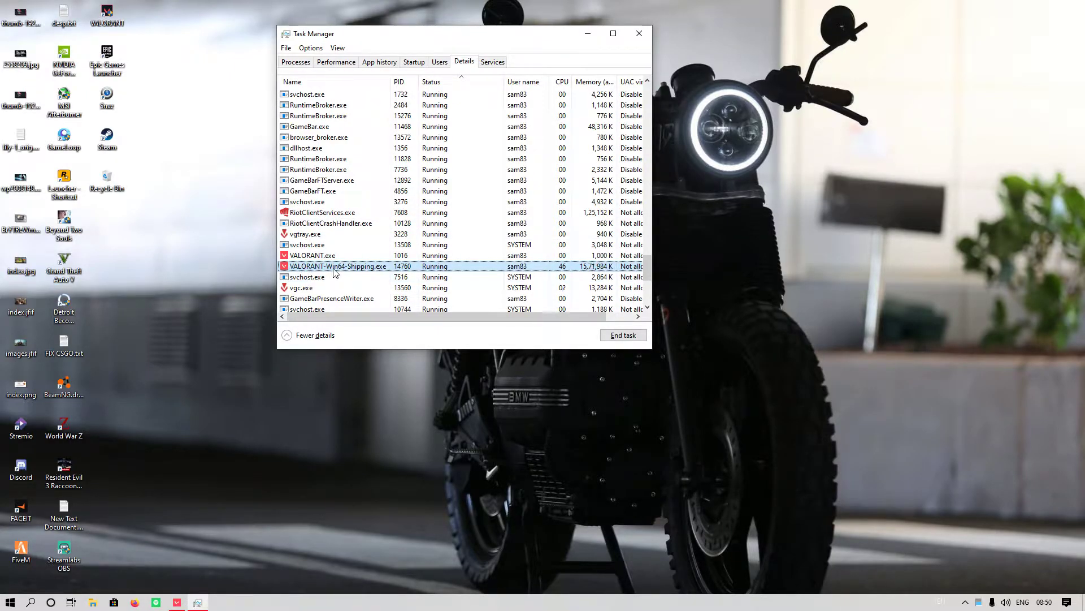
- Set the priority of the VALORANT-Win64-Shipping.exe process to High and accept the change
right_click(334, 273)
mouse_move(360, 318)
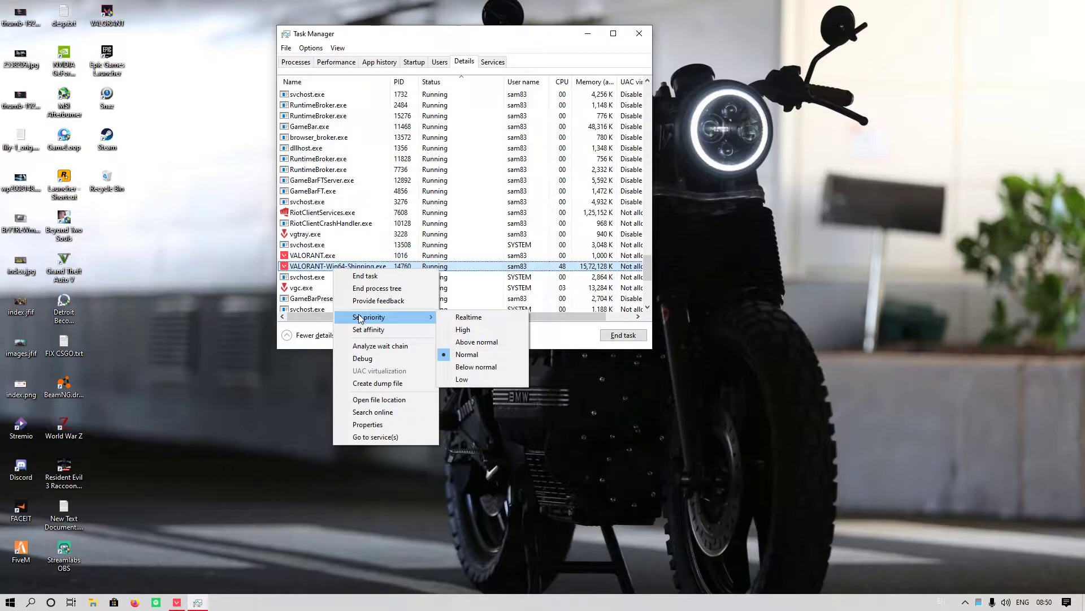
click(463, 329)
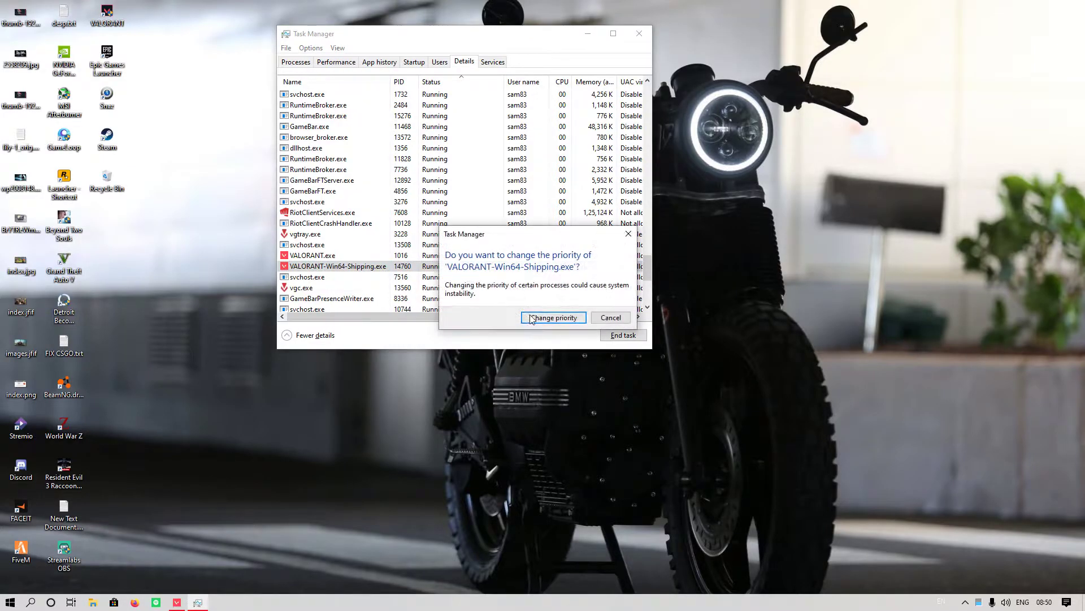
click(553, 319)
- Set the processor affinity of VALORANT-Win64-Shipping.exe to all processors
right_click(335, 267)
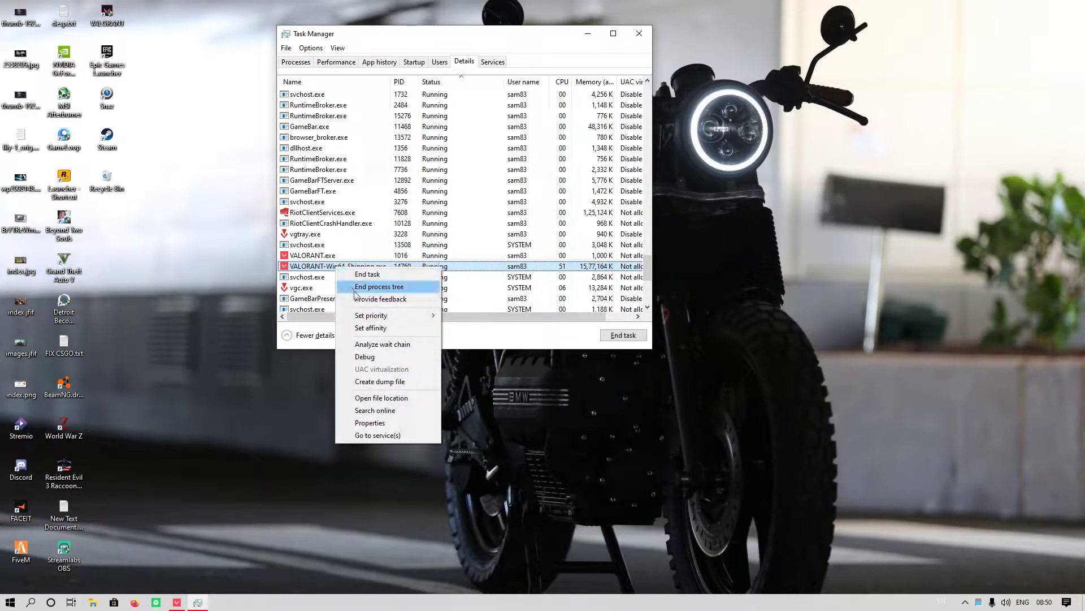
click(374, 326)
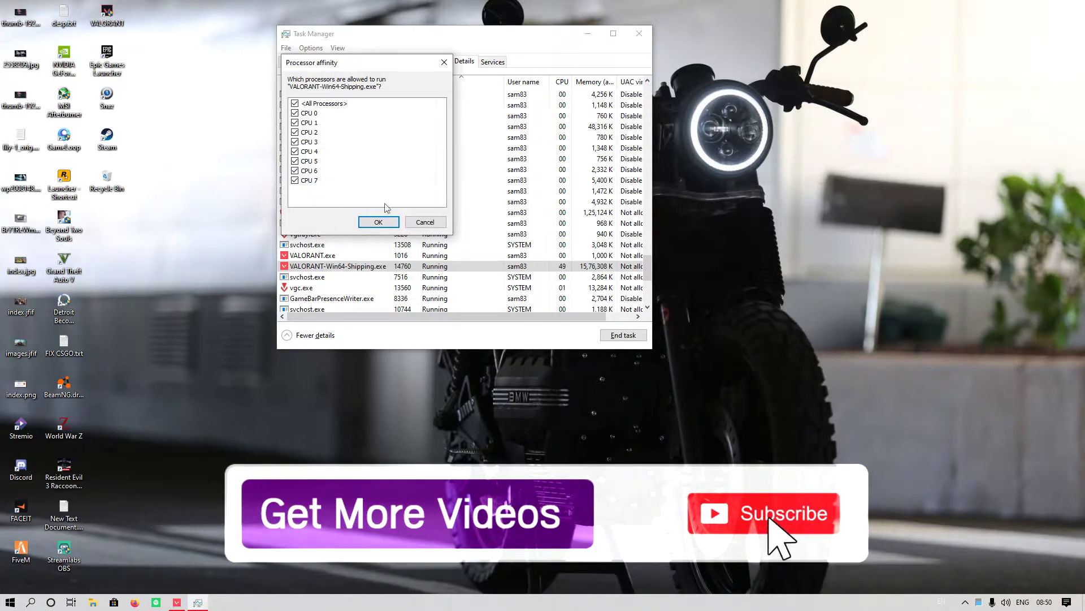
click(378, 222)
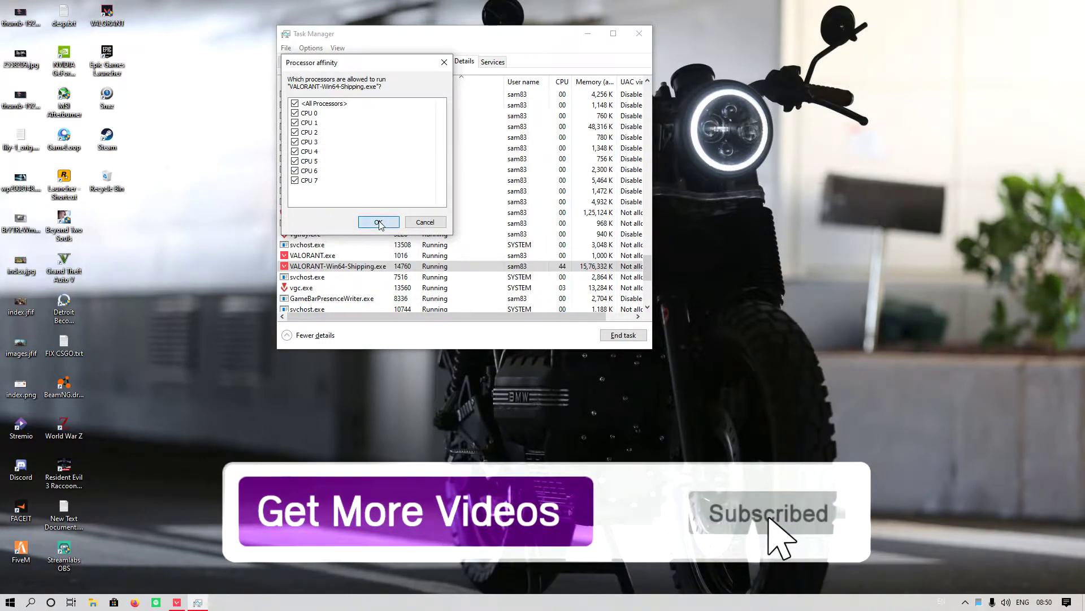
- Set the priority of the VALORANT.exe process to High and accept the change
right_click(303, 259)
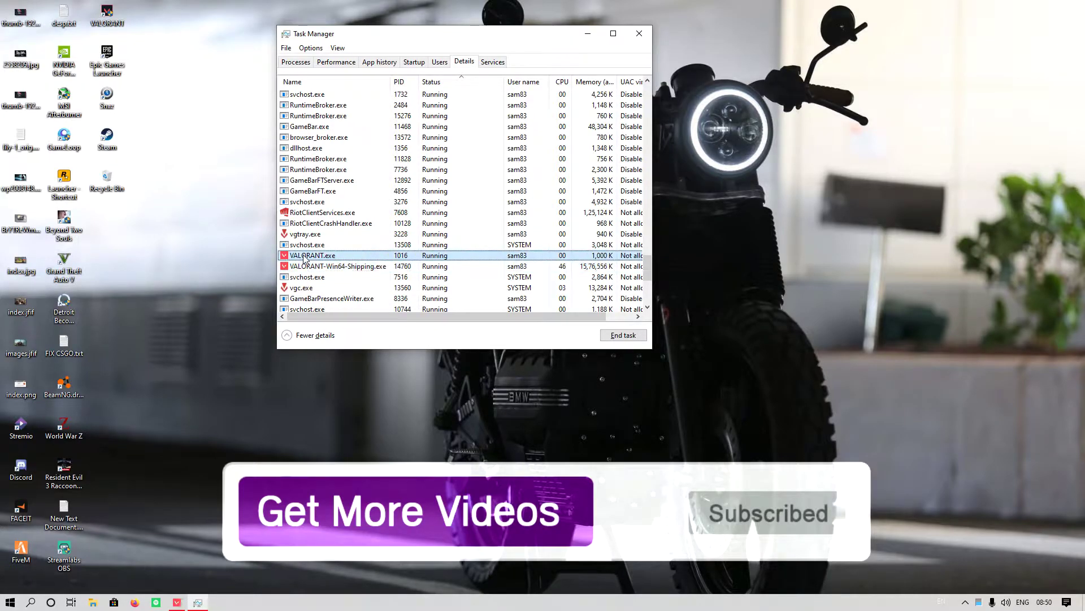
mouse_move(333, 308)
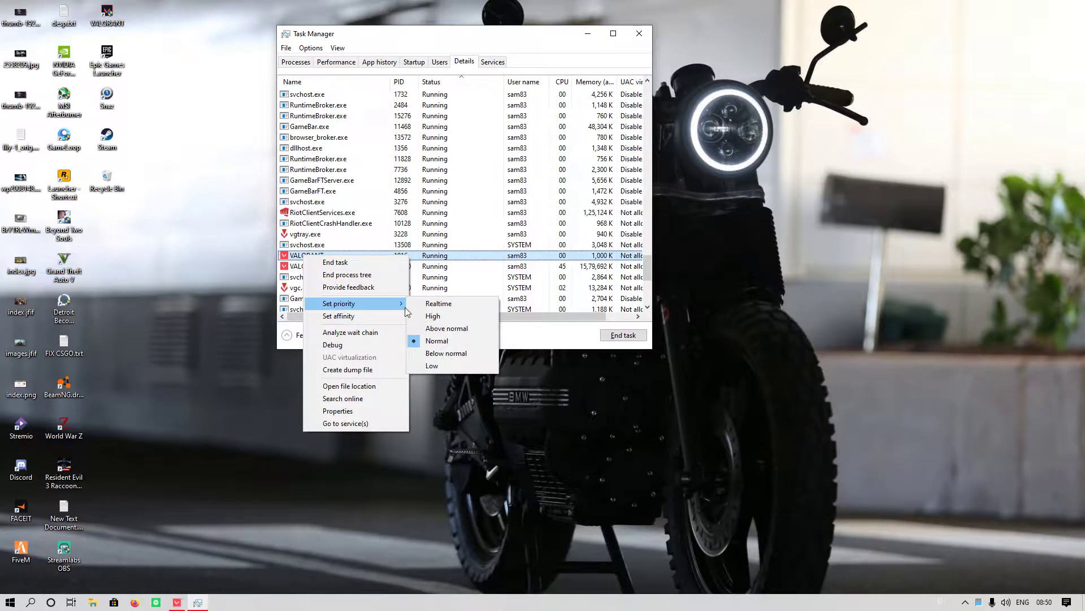
click(432, 316)
click(541, 322)
- Set the processor affinity of VALORANT.exe to all processors
right_click(346, 256)
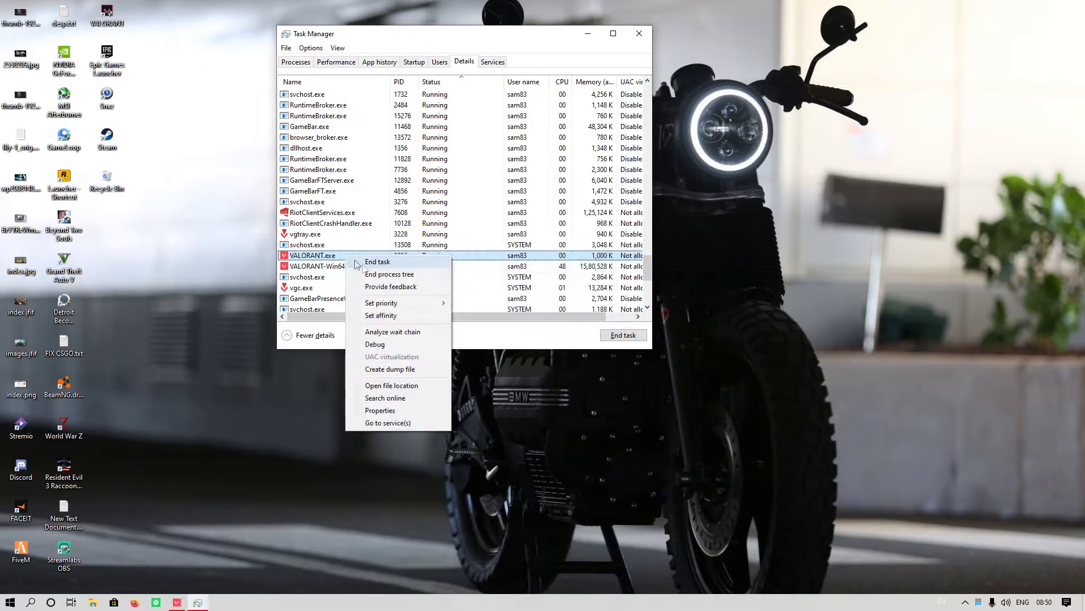
click(376, 315)
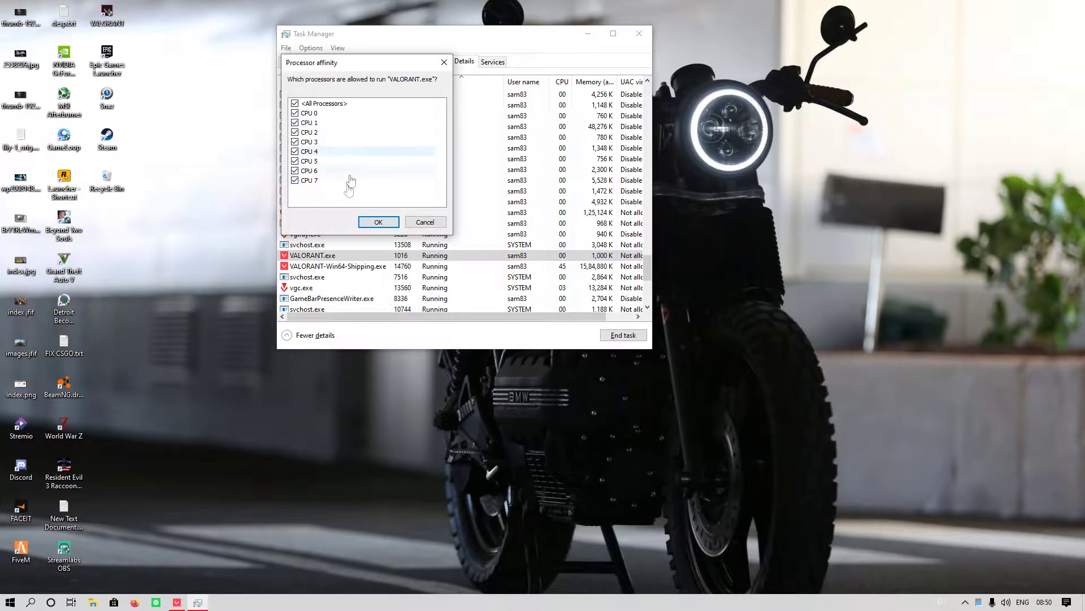
click(377, 223)
right_click(679, 202)
click(702, 236)
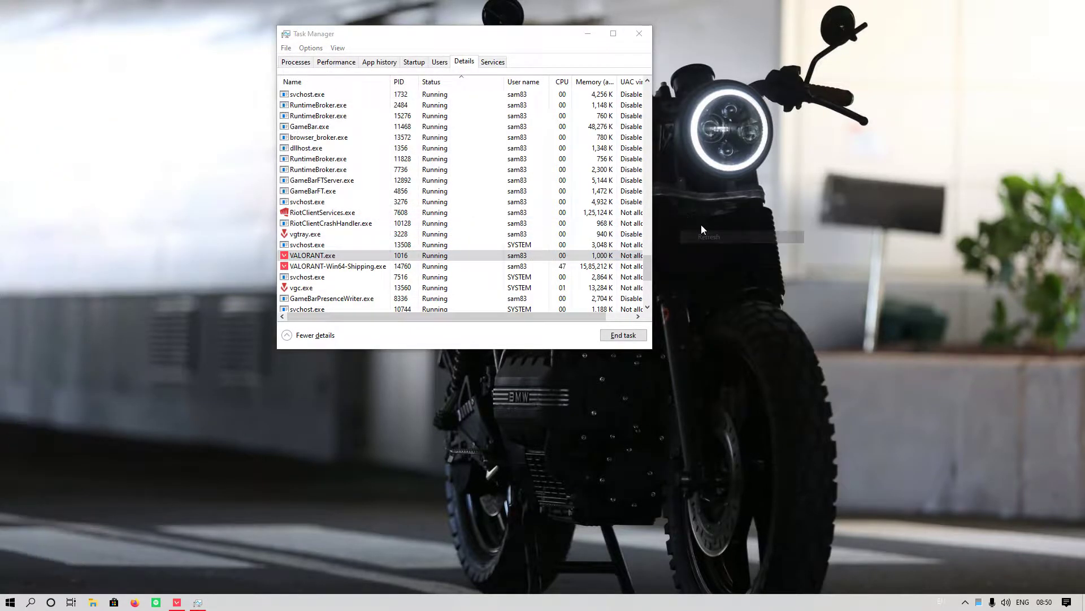
right_click(701, 224)
click(721, 257)
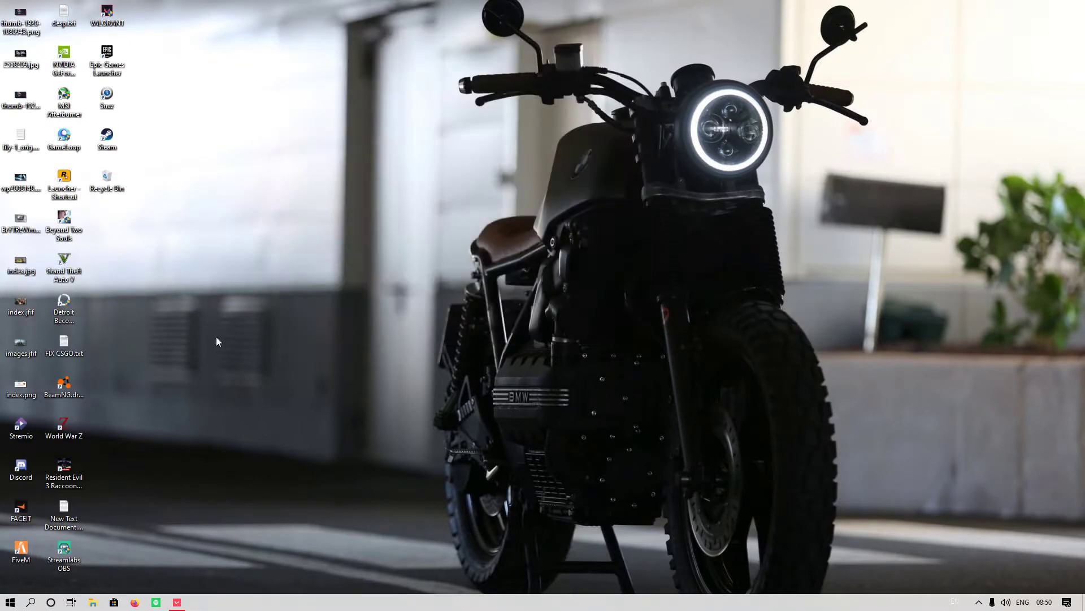
right_click(464, 283)
click(479, 312)
right_click(488, 274)
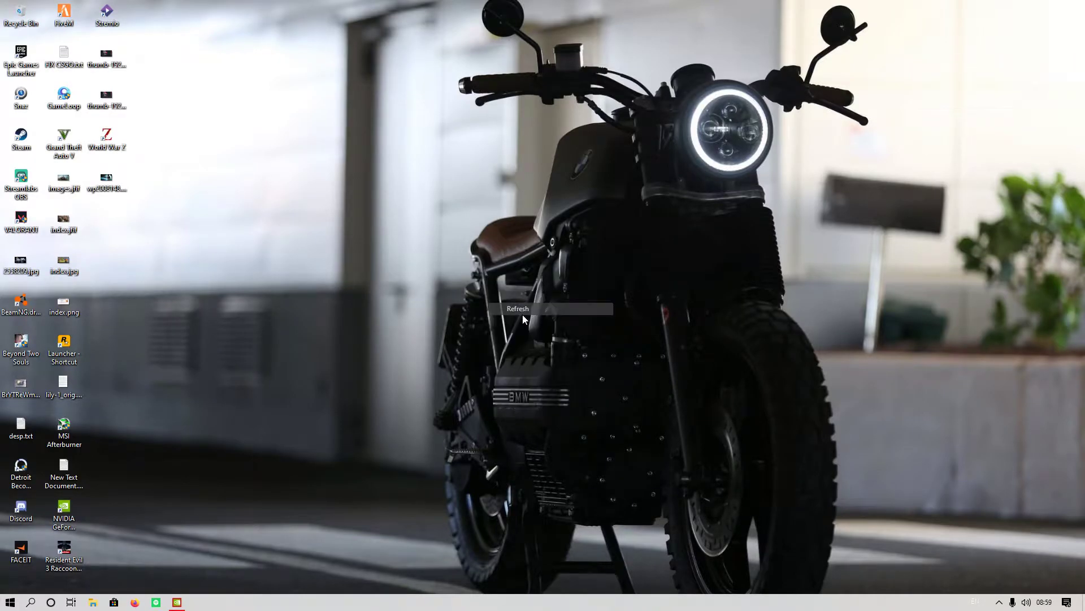
right_click(487, 290)
click(528, 320)
right_click(503, 313)
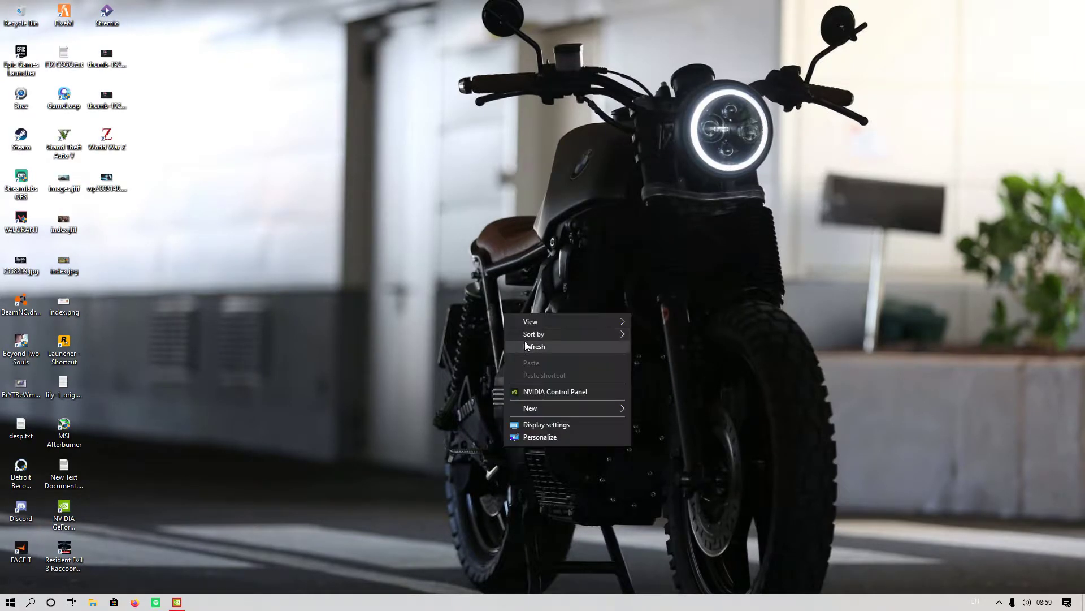
click(526, 346)
right_click(510, 318)
click(553, 351)
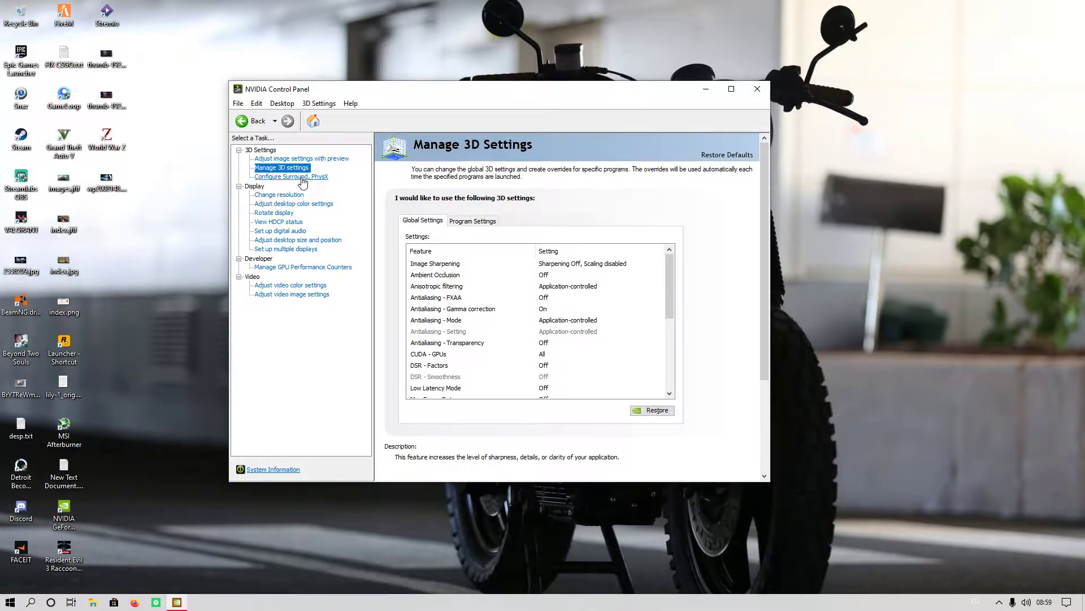
- In NVIDIA Control Panel's program-specific 3D settings, add VALORANT.exe from the Riot Games\VALORANT\live folder as a program to customize
click(486, 225)
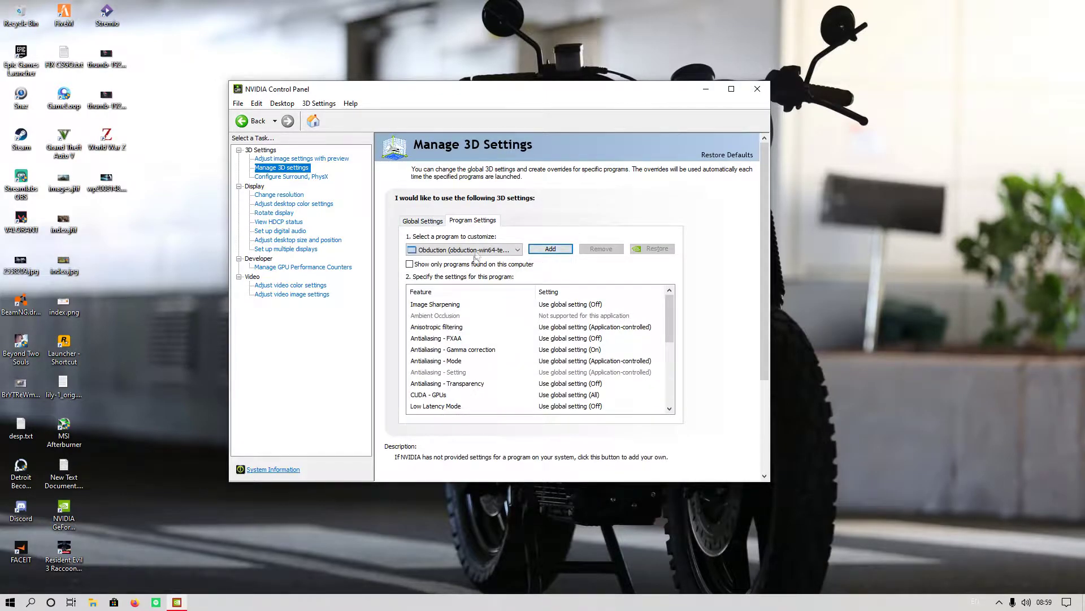
click(550, 249)
scroll(414, 249, down, 10)
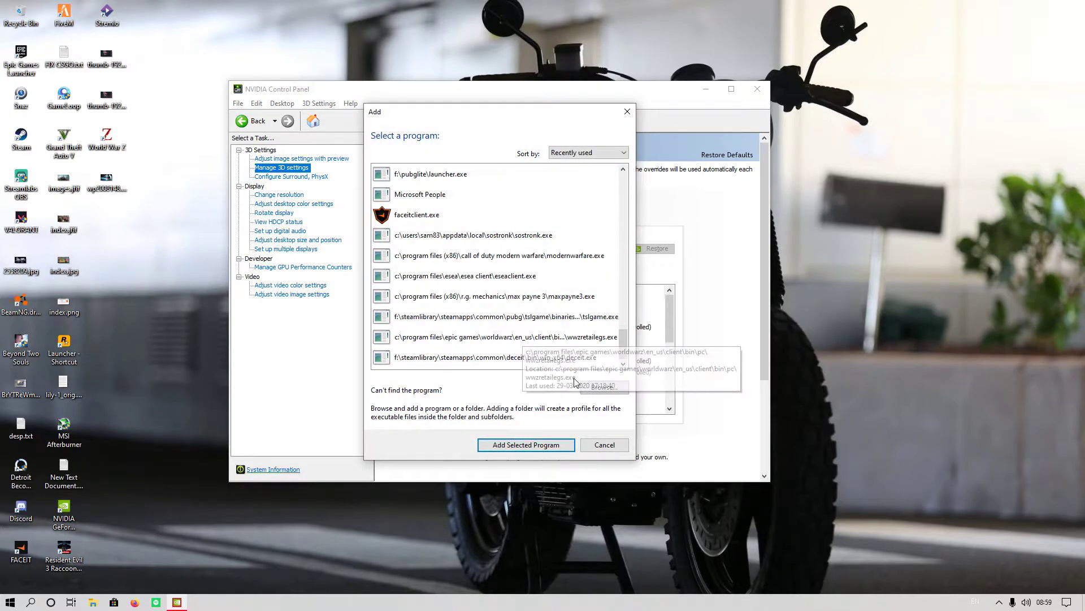
click(604, 387)
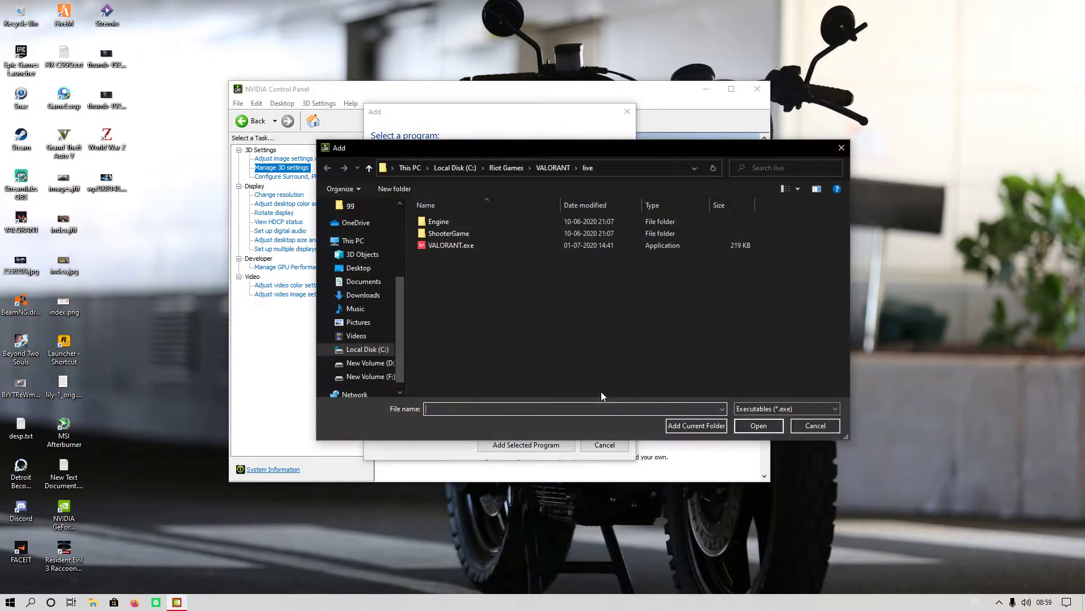
double_click(442, 248)
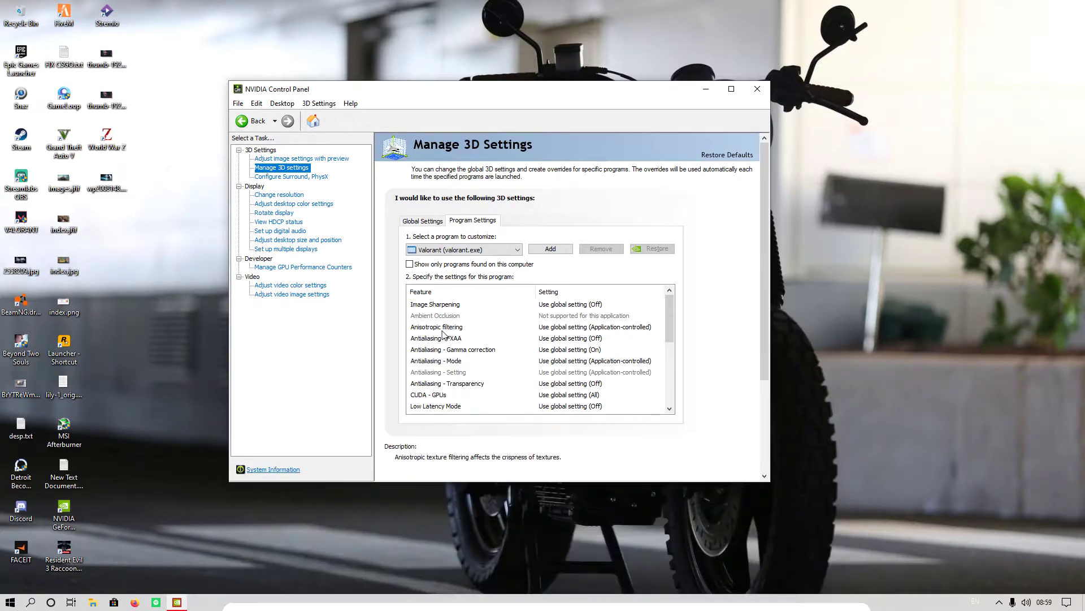
- Set anisotropic filtering to Off in the 3D settings for valorant.exe
click(553, 330)
click(553, 329)
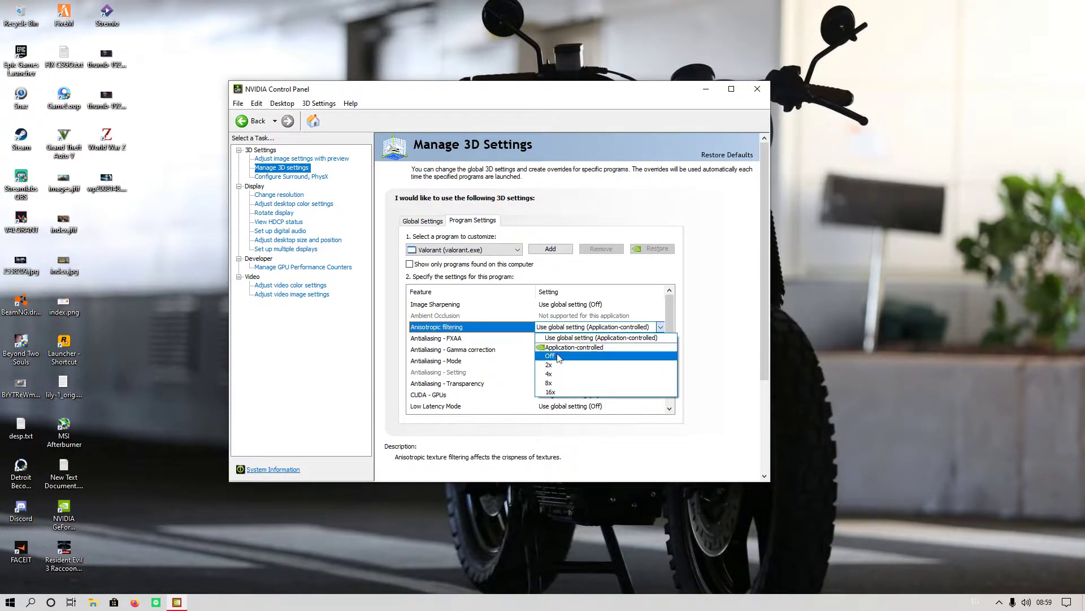
click(558, 355)
scroll(557, 355, down, 1)
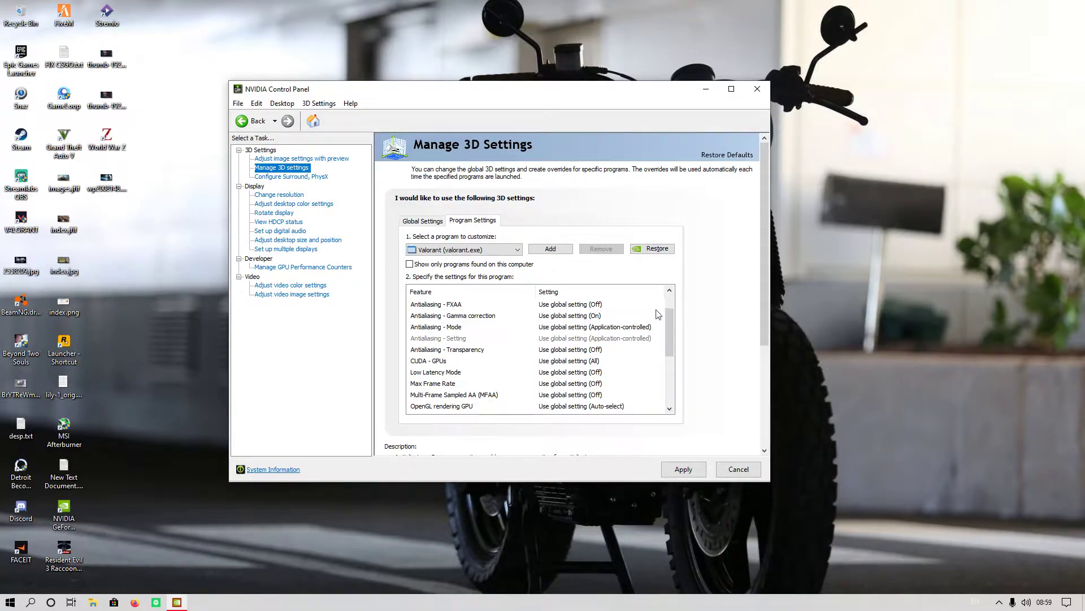
drag(668, 321, 664, 354)
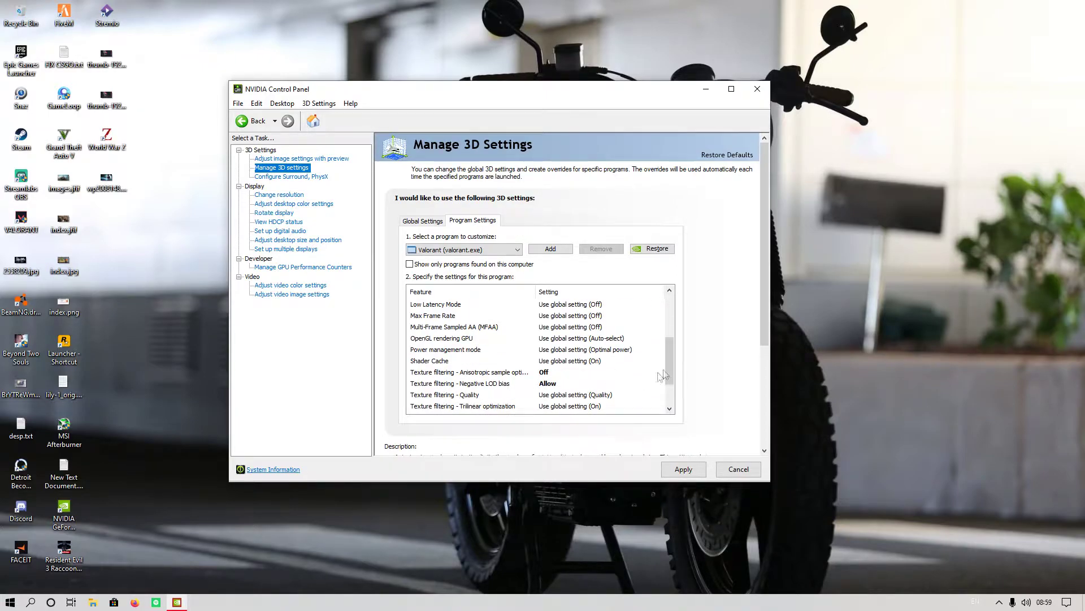
- Set Texture filtering - Quality to High performance in the program settings for valorant.exe
drag(666, 373, 667, 399)
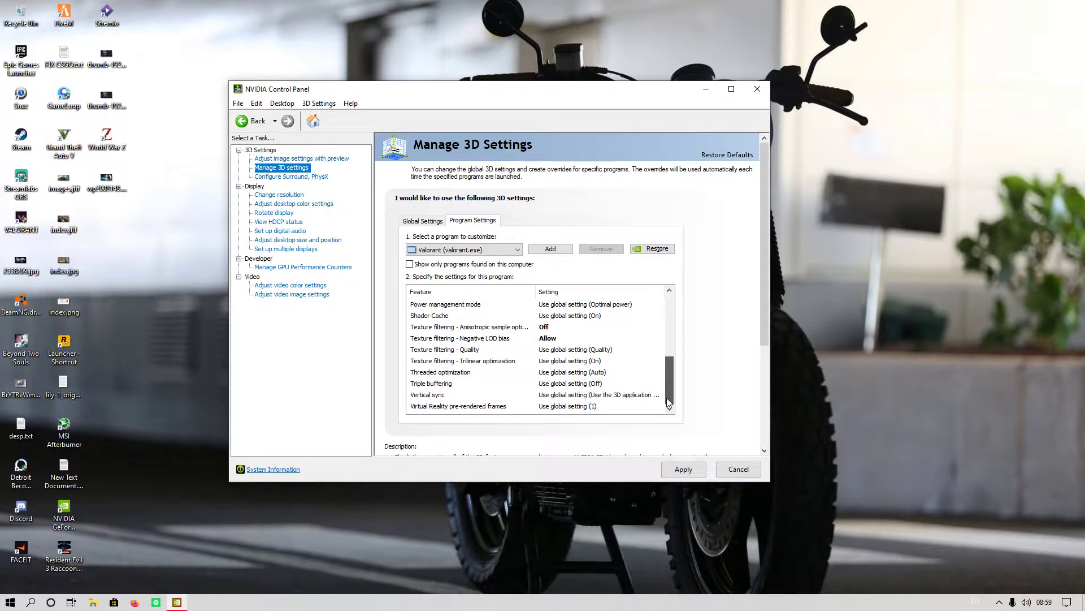
click(467, 349)
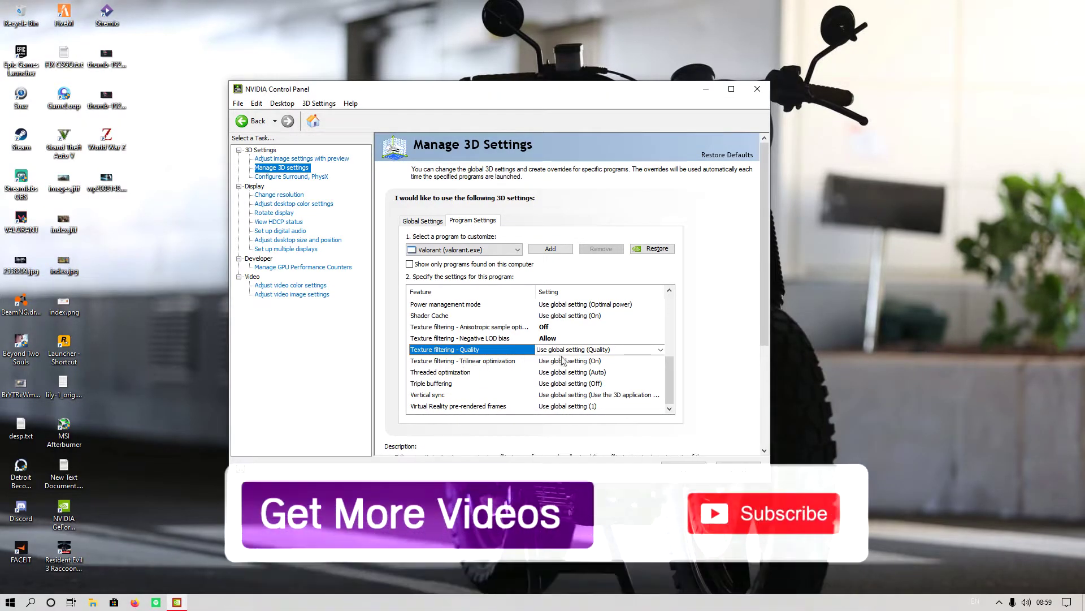
click(571, 350)
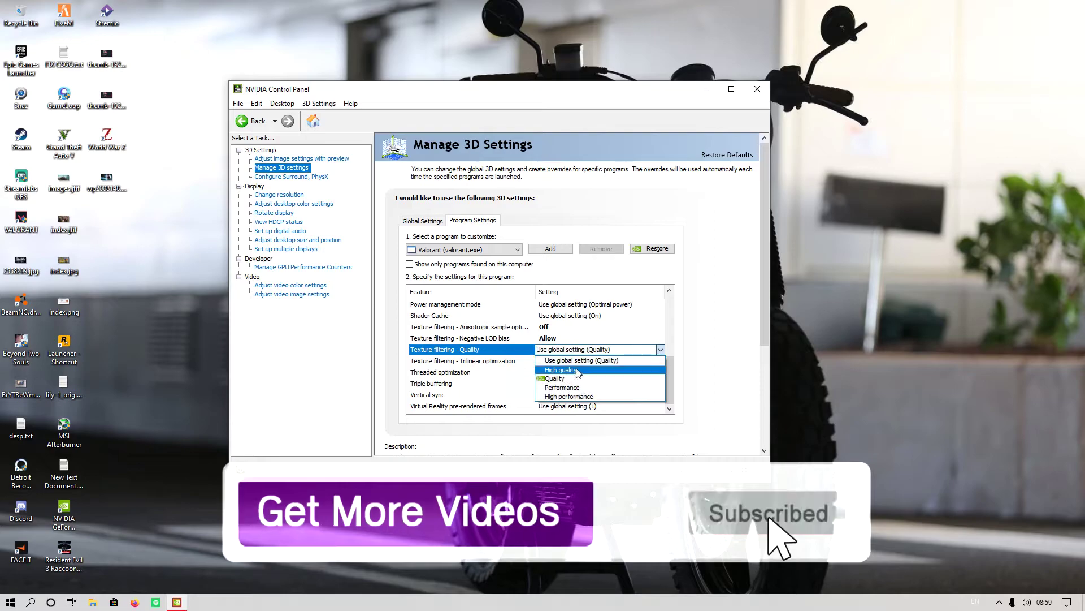
click(570, 396)
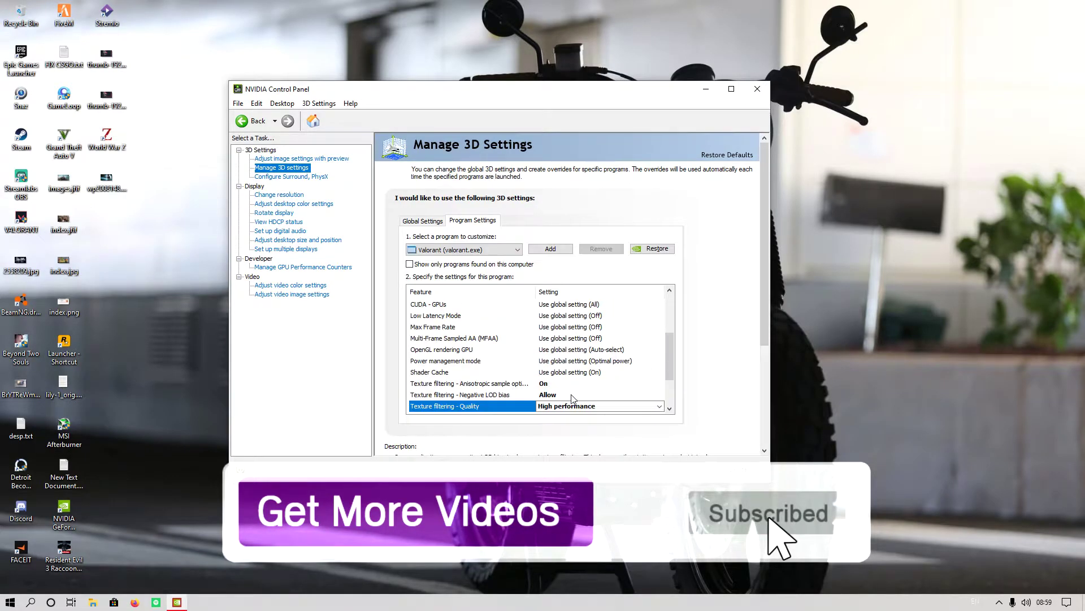
scroll(585, 390, up, 3)
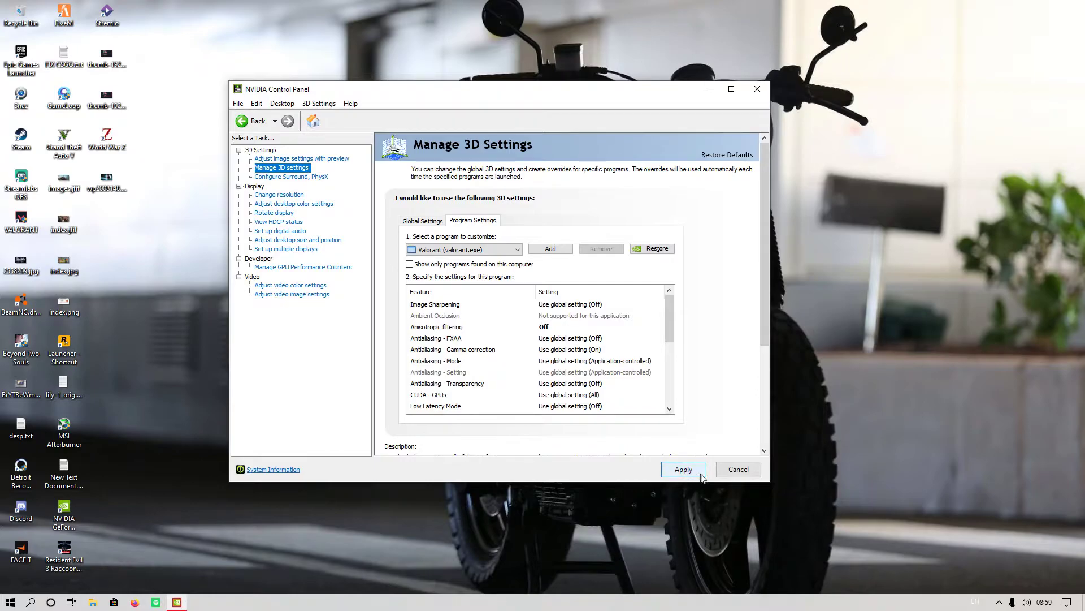
right_click(842, 216)
click(866, 250)
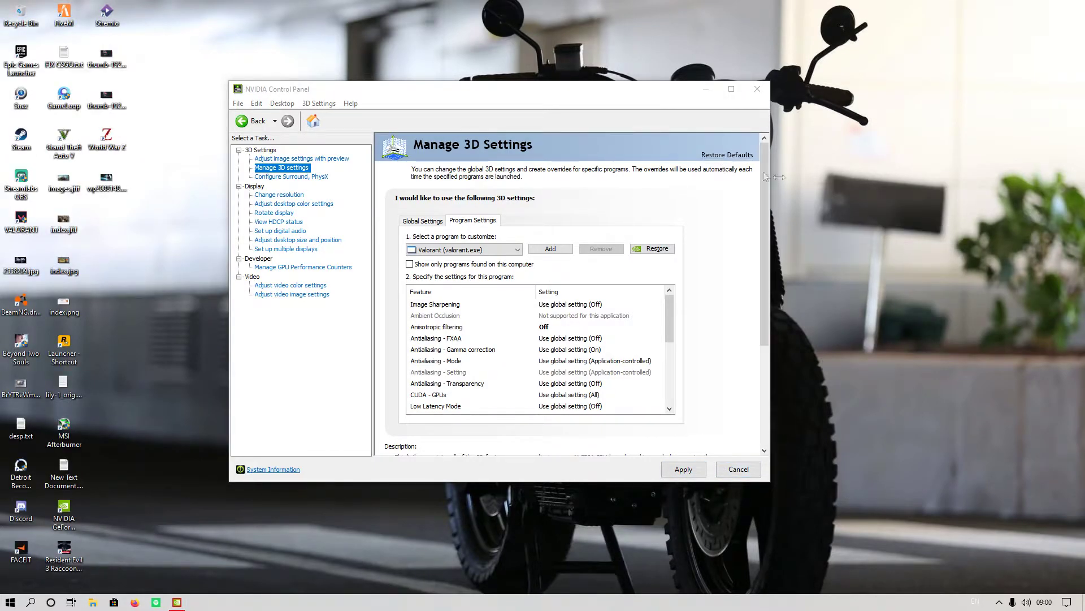
right_click(830, 195)
click(854, 227)
right_click(811, 187)
click(838, 221)
right_click(836, 207)
click(853, 236)
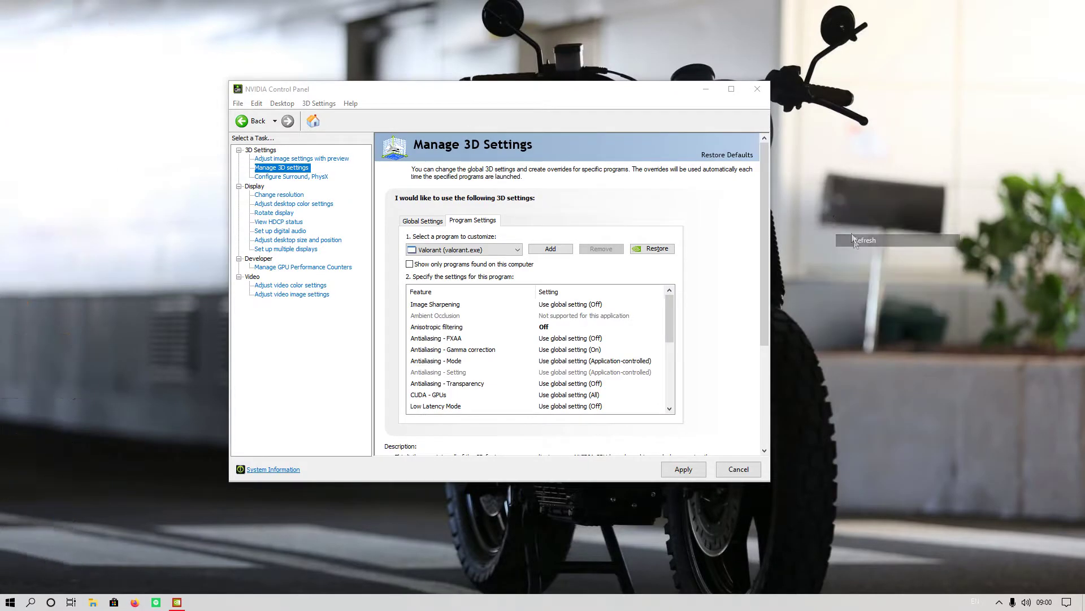
- Close NVIDIA Control Panel and discard the unapplied 3D settings changes
click(434, 248)
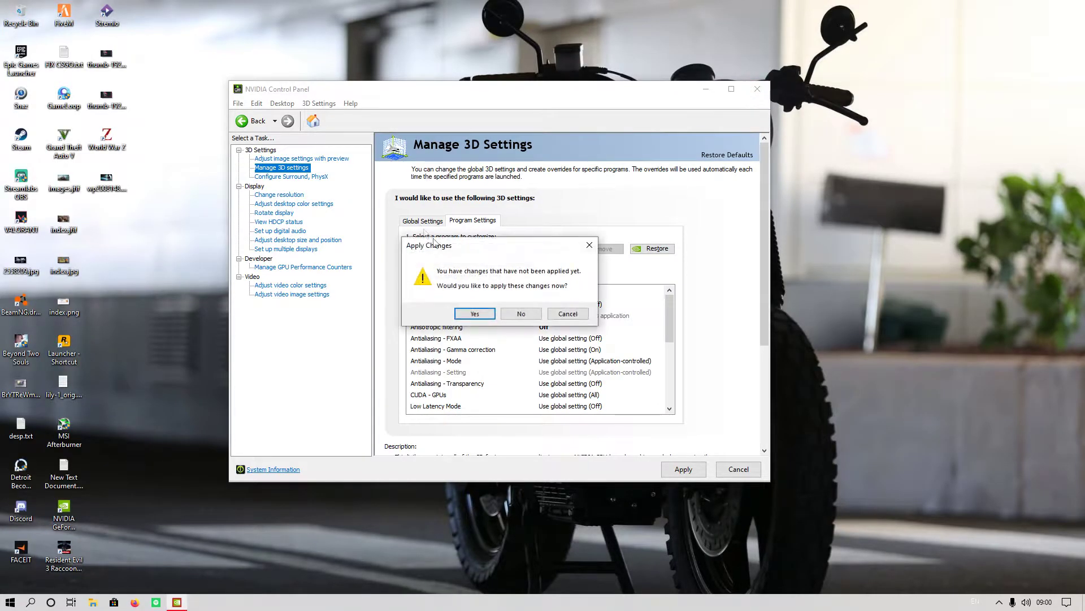
click(513, 314)
right_click(389, 272)
click(417, 303)
right_click(390, 288)
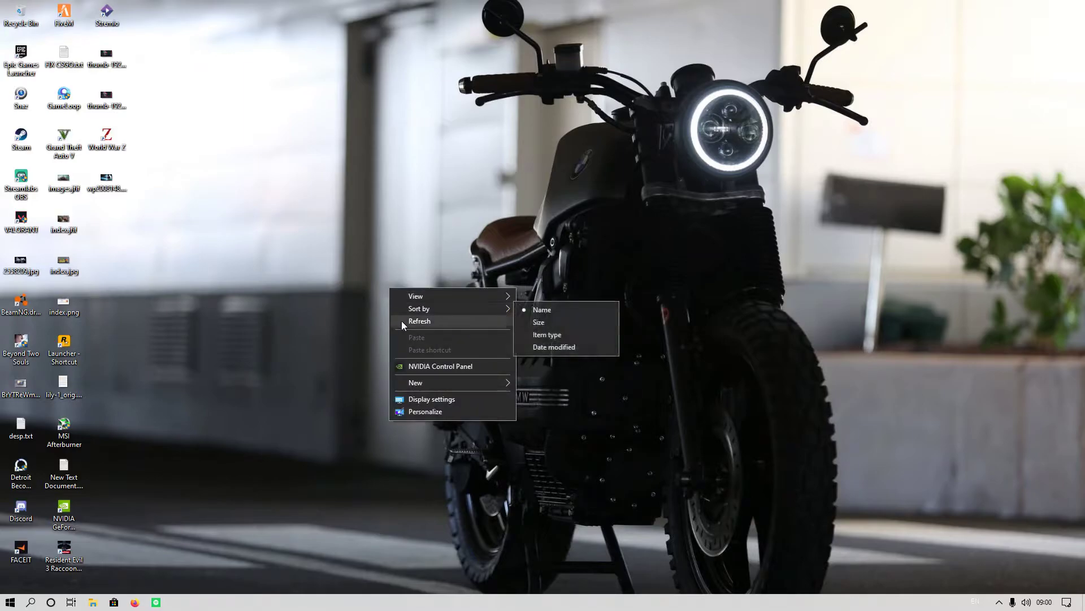
click(402, 323)
right_click(388, 294)
click(415, 329)
right_click(394, 298)
click(413, 332)
right_click(374, 305)
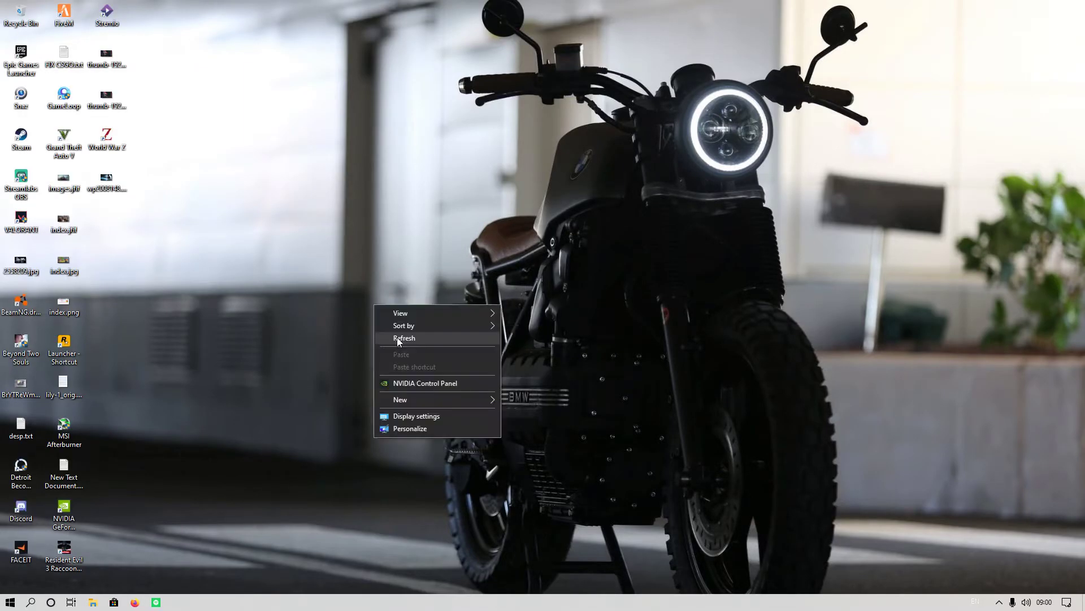
click(399, 338)
right_click(382, 310)
click(400, 343)
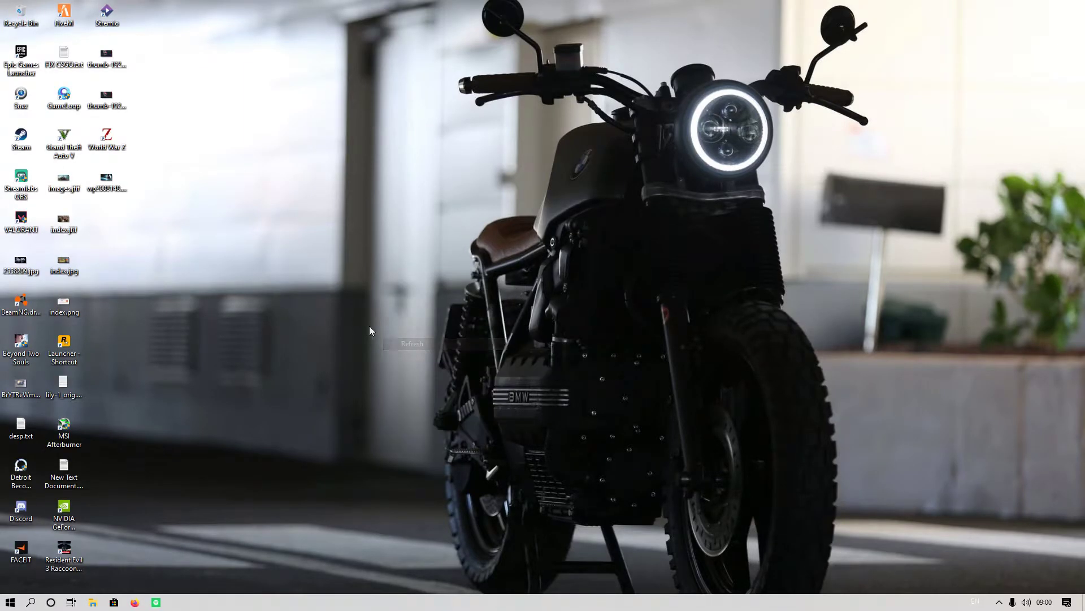
right_click(367, 316)
click(407, 350)
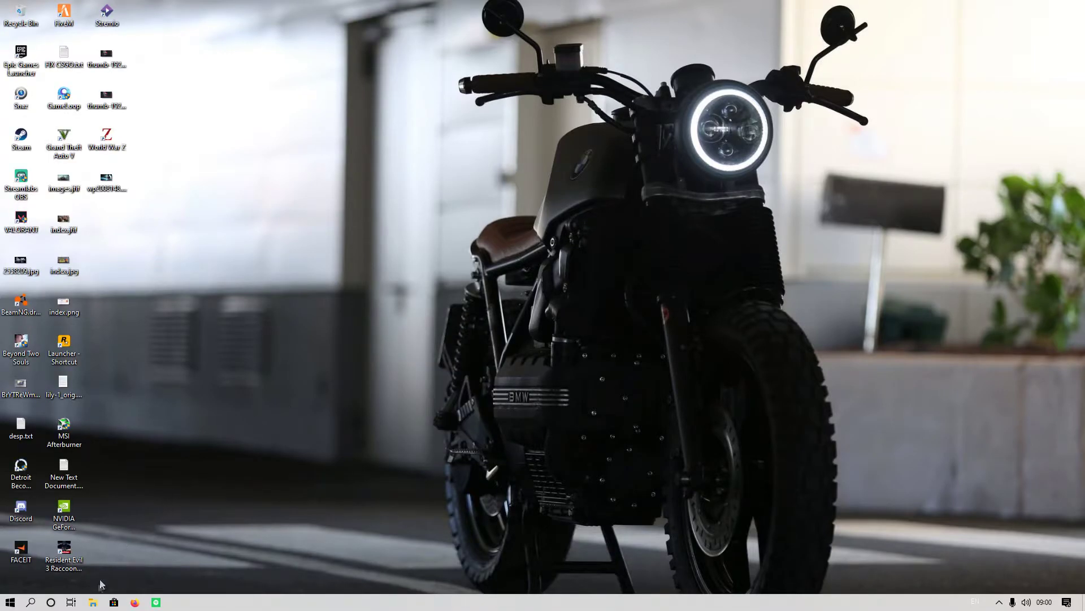
- From the properties of This PC in File Explorer, open the advanced system settings and their Performance Options
click(93, 603)
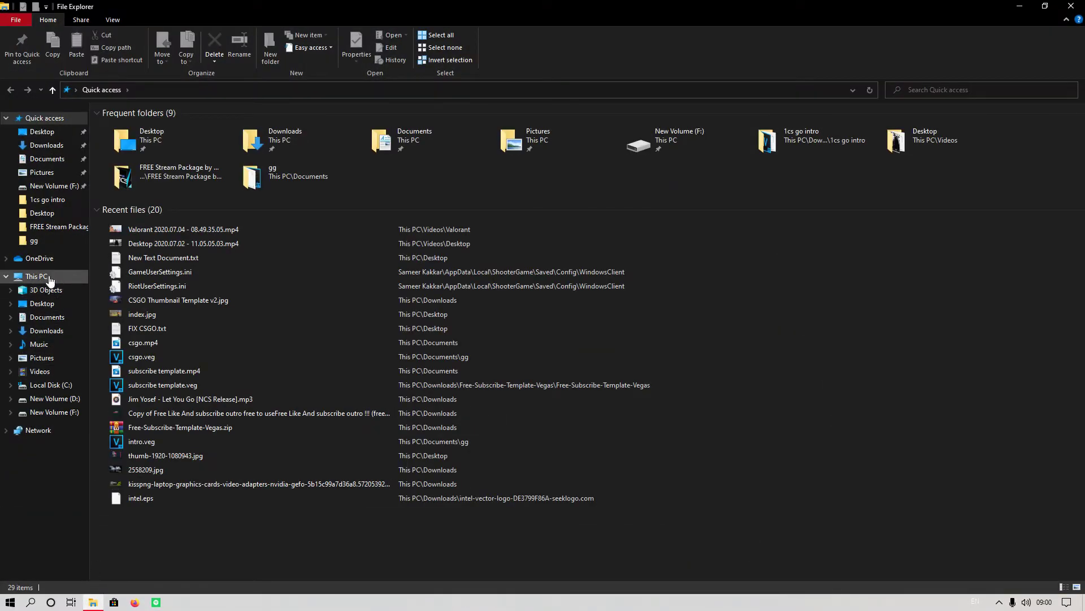
right_click(50, 281)
click(87, 426)
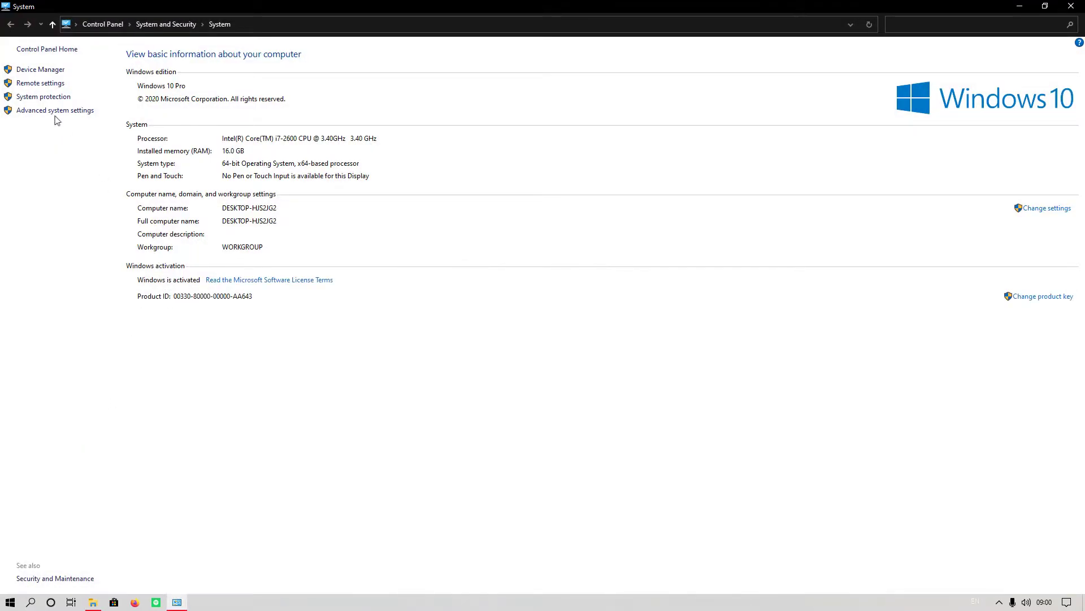
click(44, 112)
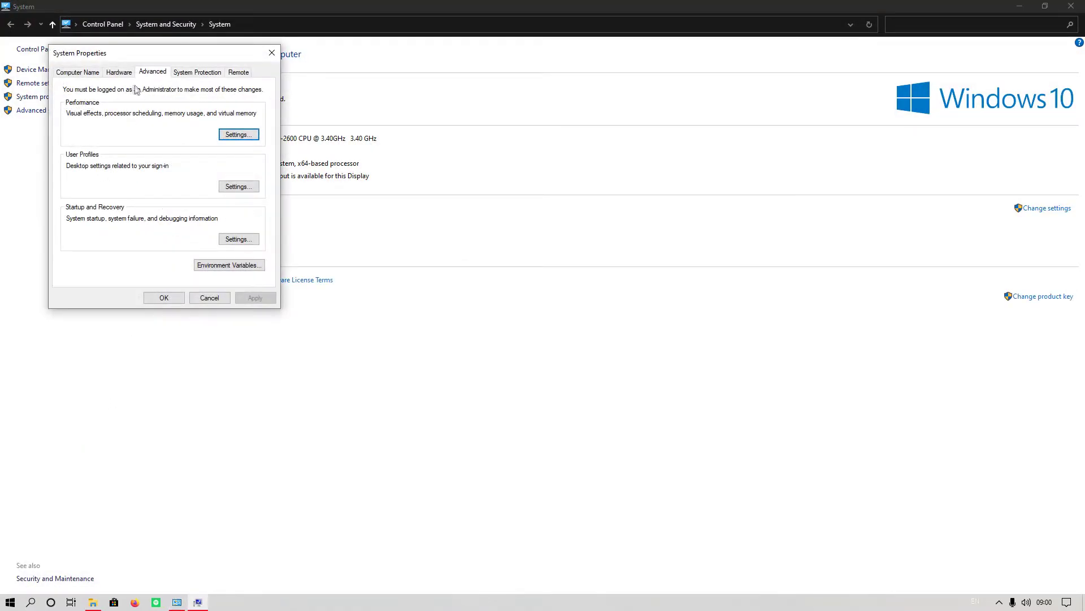
click(225, 134)
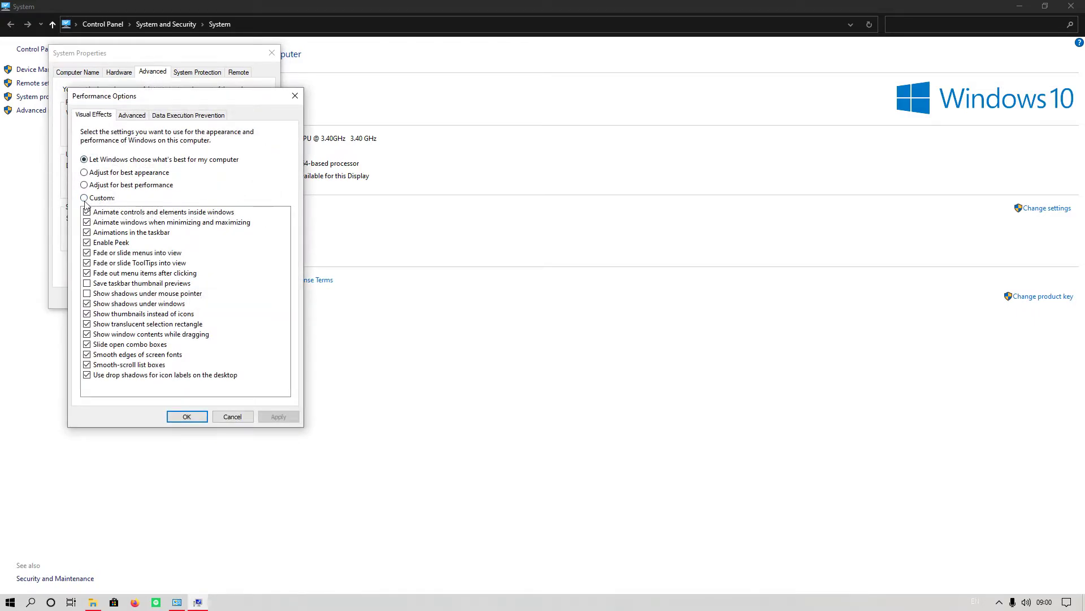
- Clear every visual effect except Show thumbnails instead of icons, cancel Performance Options and close System Properties
click(87, 315)
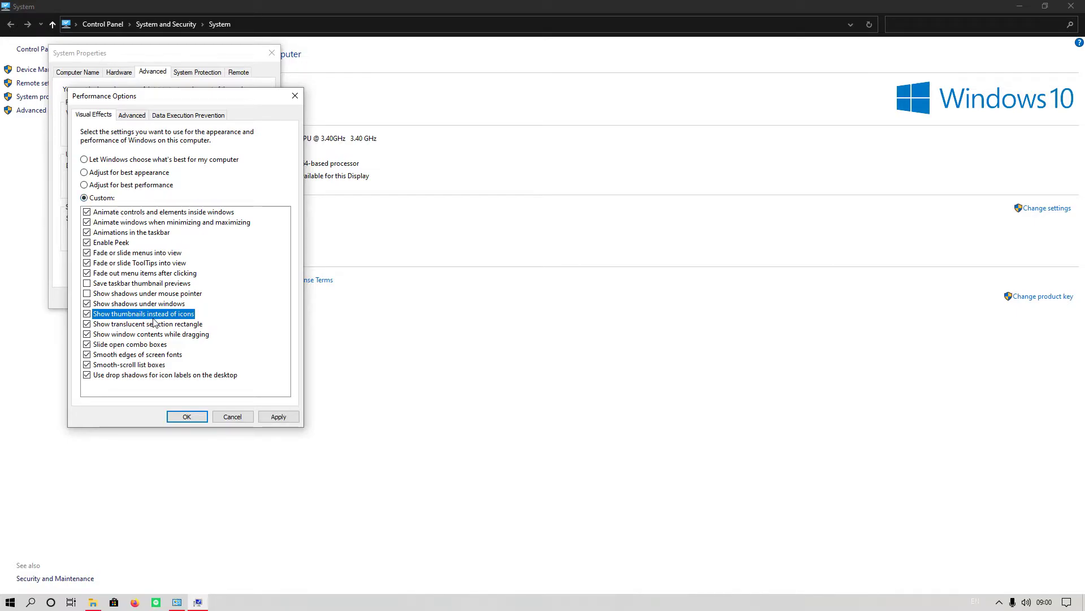
click(94, 375)
click(93, 365)
click(92, 354)
click(92, 344)
click(91, 334)
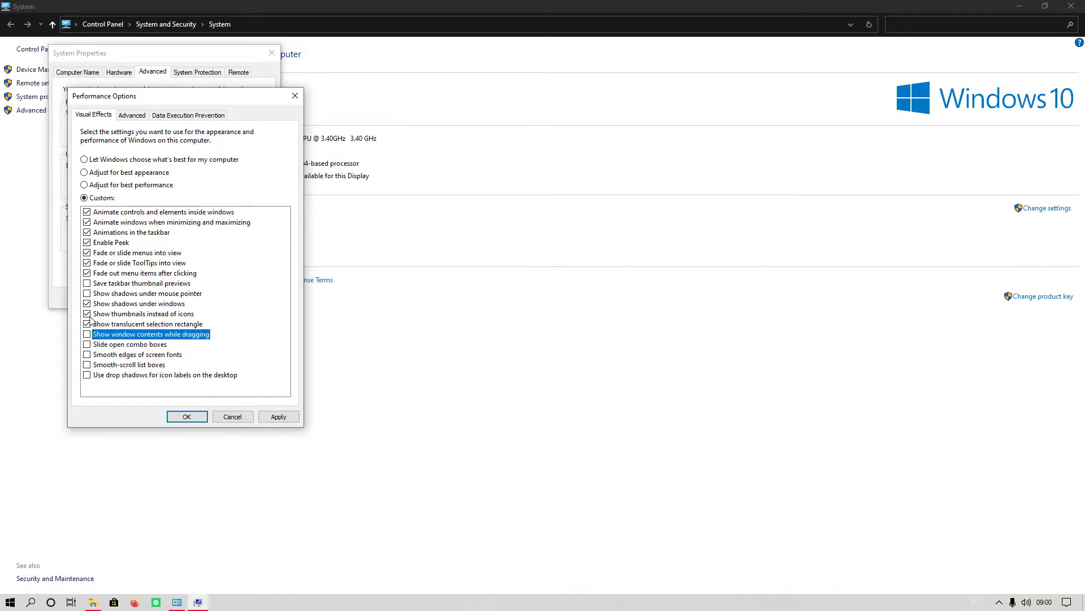
click(92, 324)
click(92, 303)
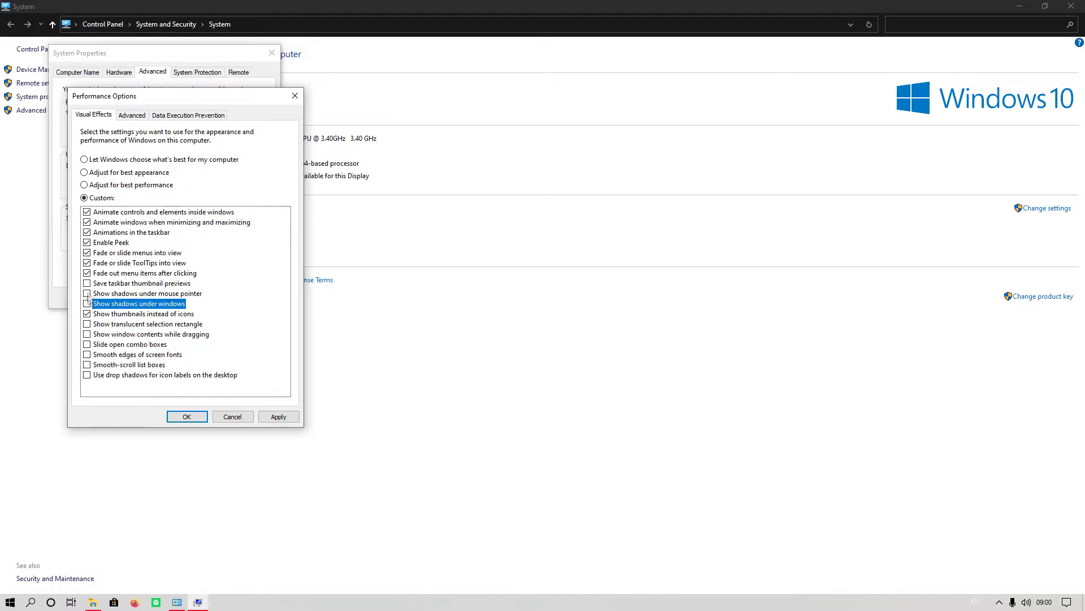
click(92, 273)
click(104, 264)
click(107, 252)
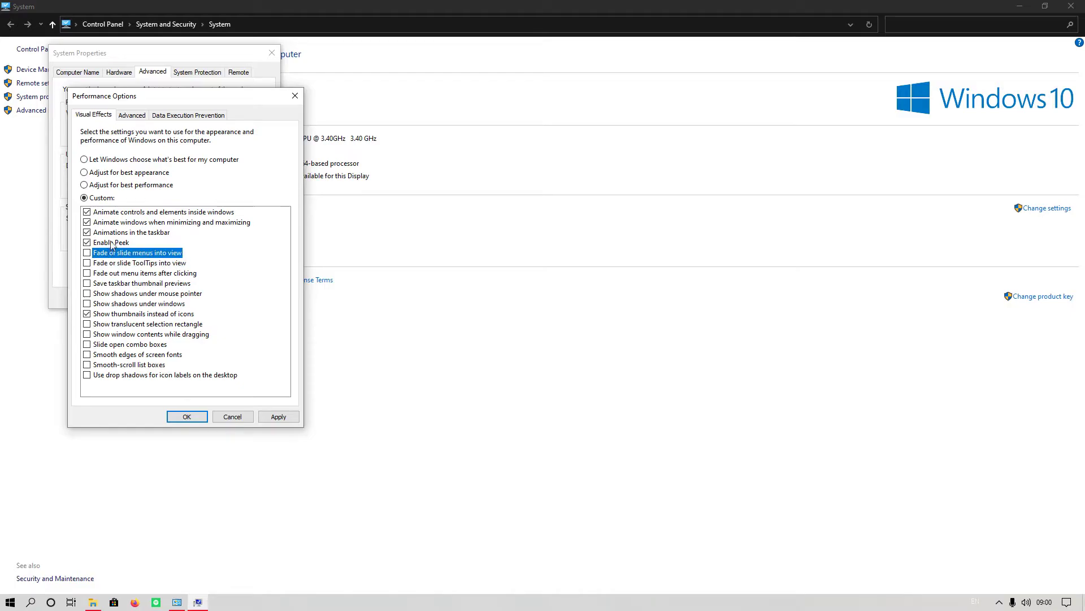
click(113, 242)
click(116, 232)
click(119, 223)
click(126, 212)
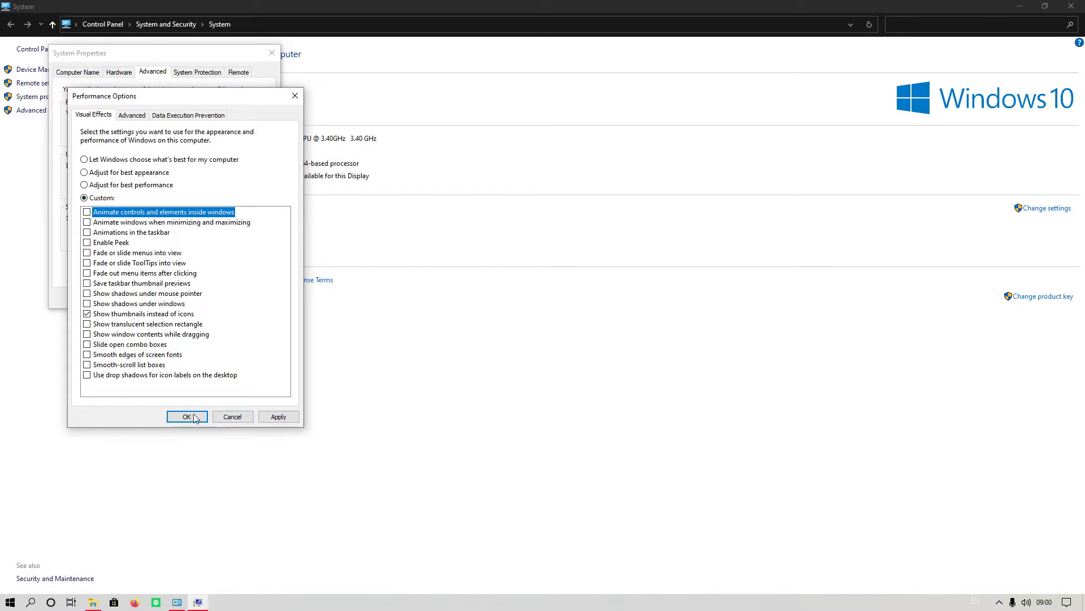
click(238, 421)
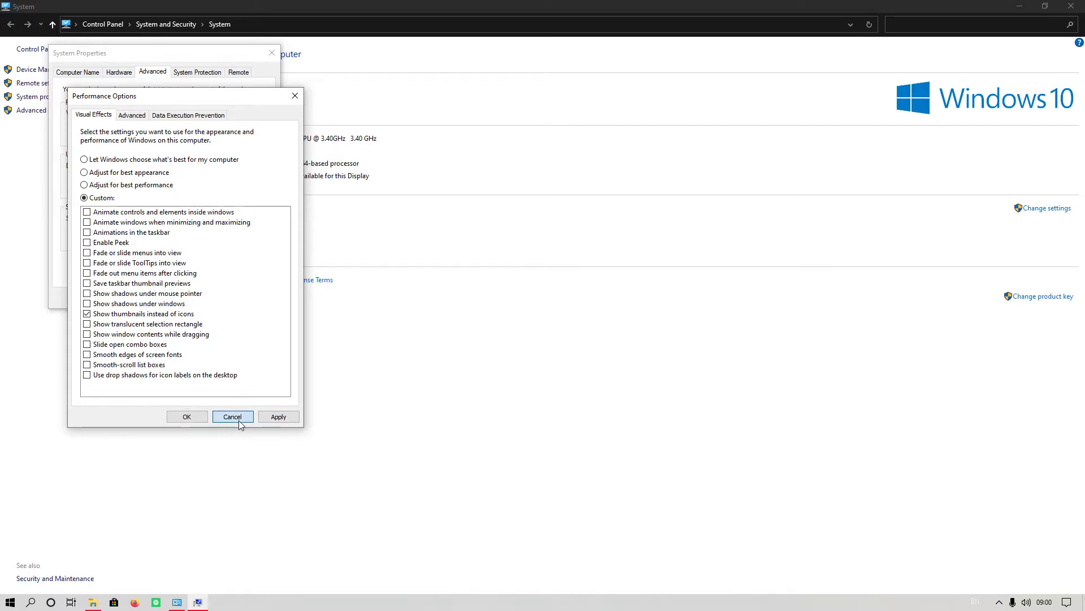
click(161, 295)
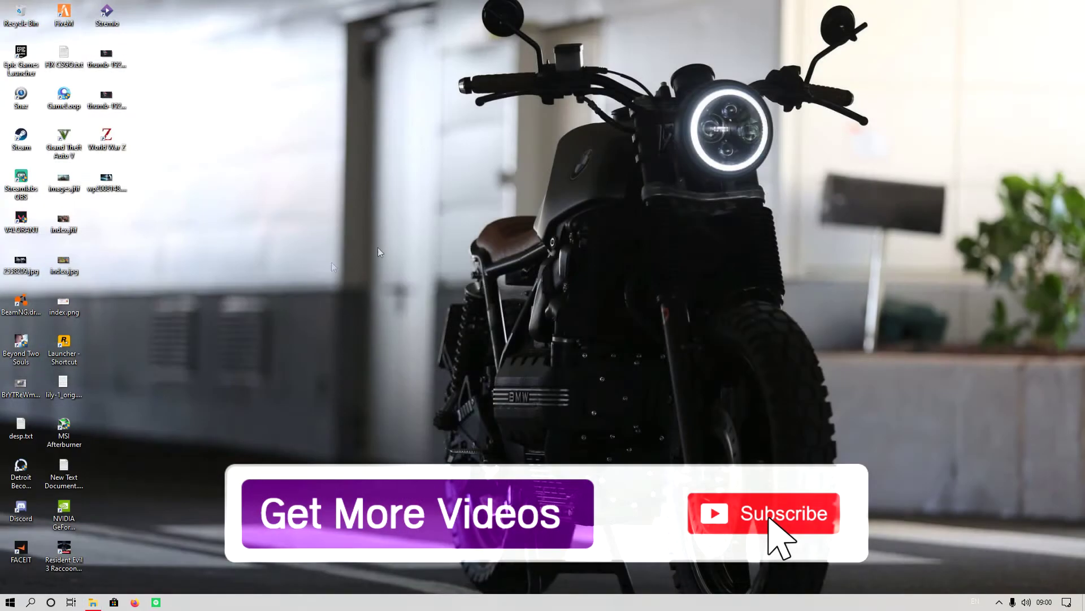
right_click(308, 265)
click(333, 298)
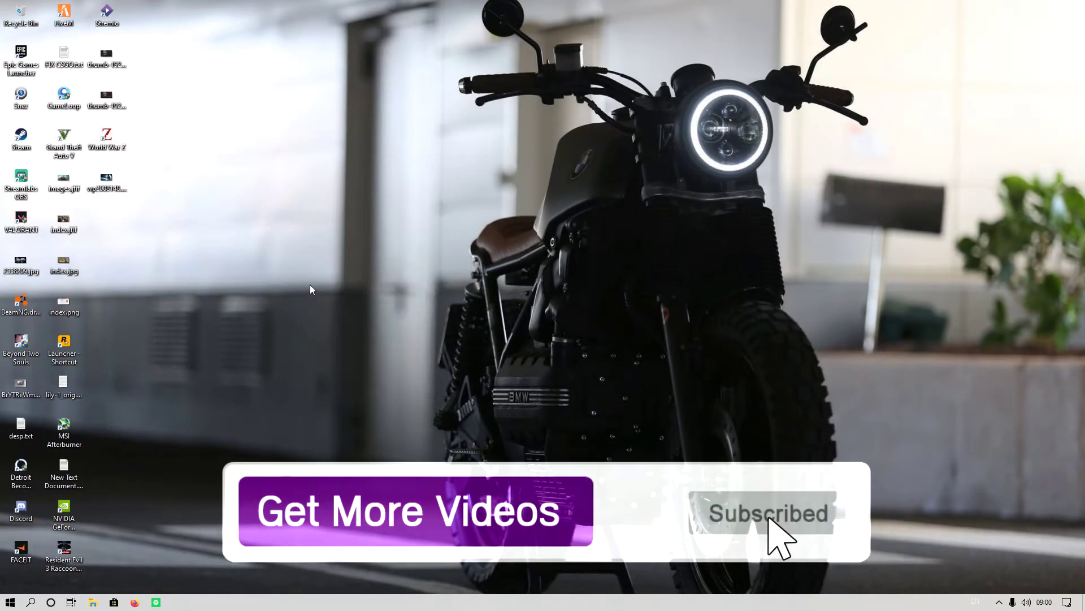
right_click(309, 284)
click(332, 318)
right_click(318, 313)
click(335, 345)
right_click(307, 329)
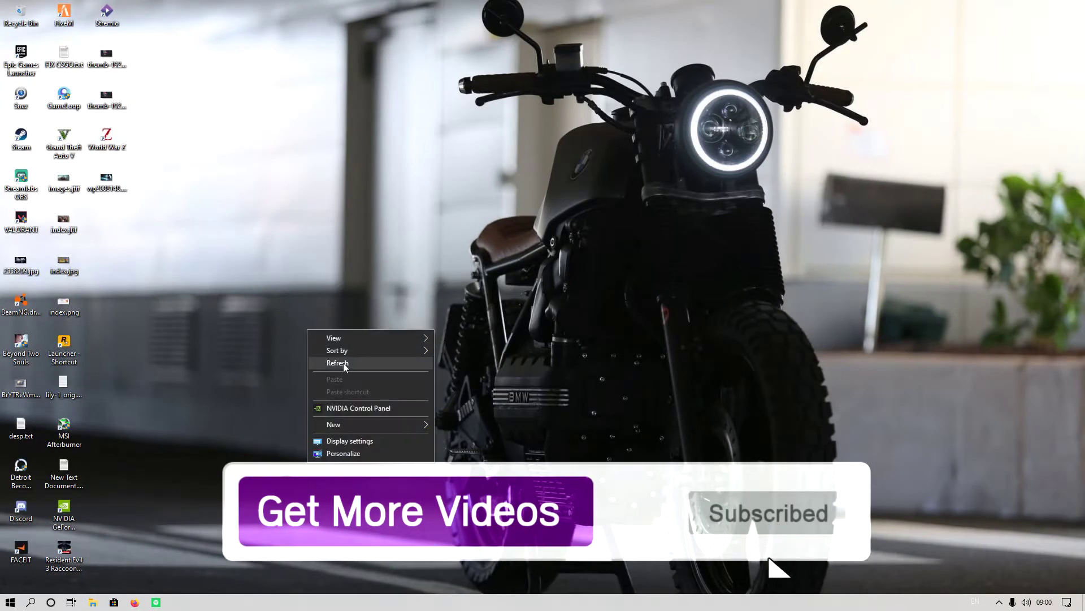
click(343, 364)
right_click(308, 340)
click(336, 374)
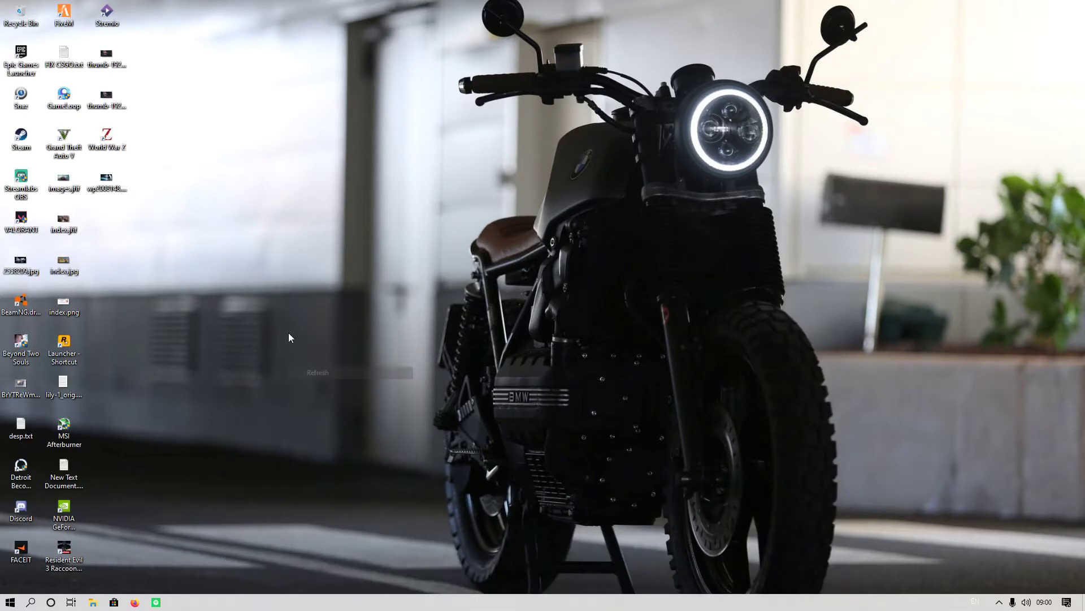
- In File Explorer, go to the AppData\Local folder of the user's profile on Local Disk (C:)
click(92, 602)
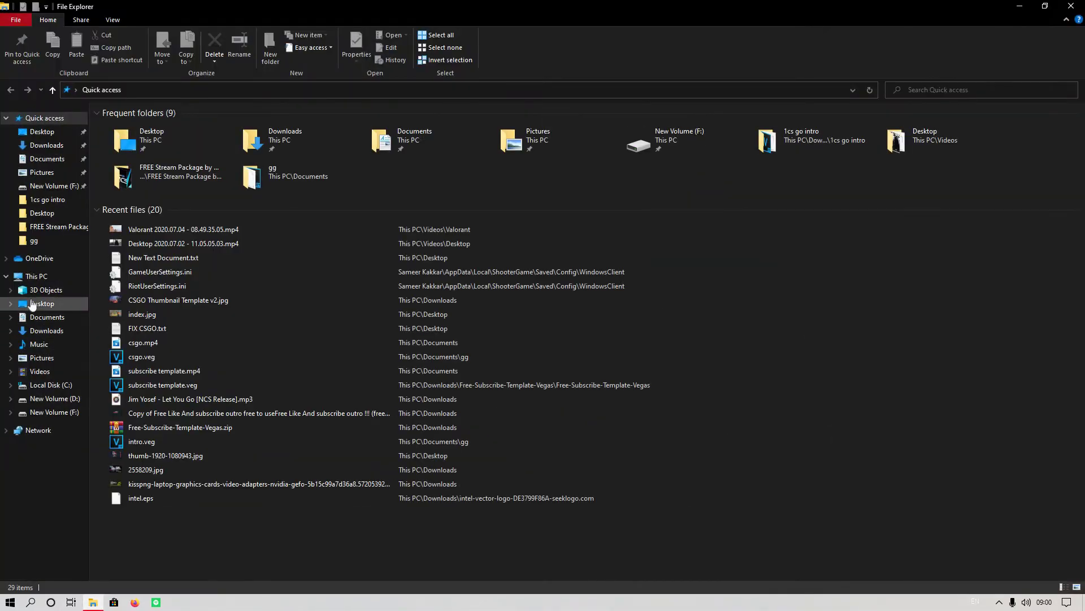
click(40, 277)
click(152, 223)
double_click(152, 223)
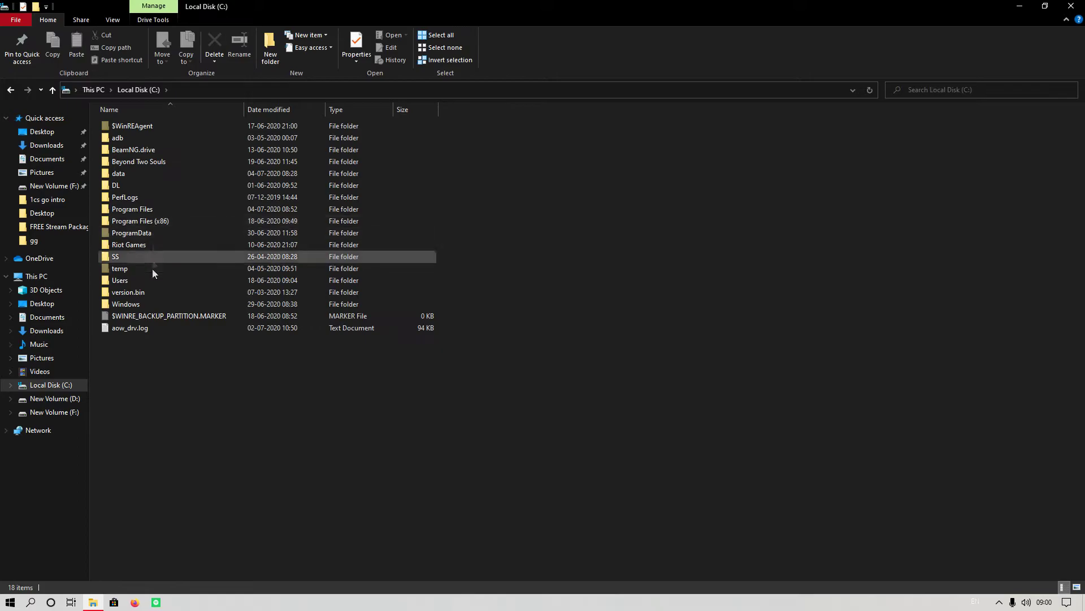
double_click(151, 276)
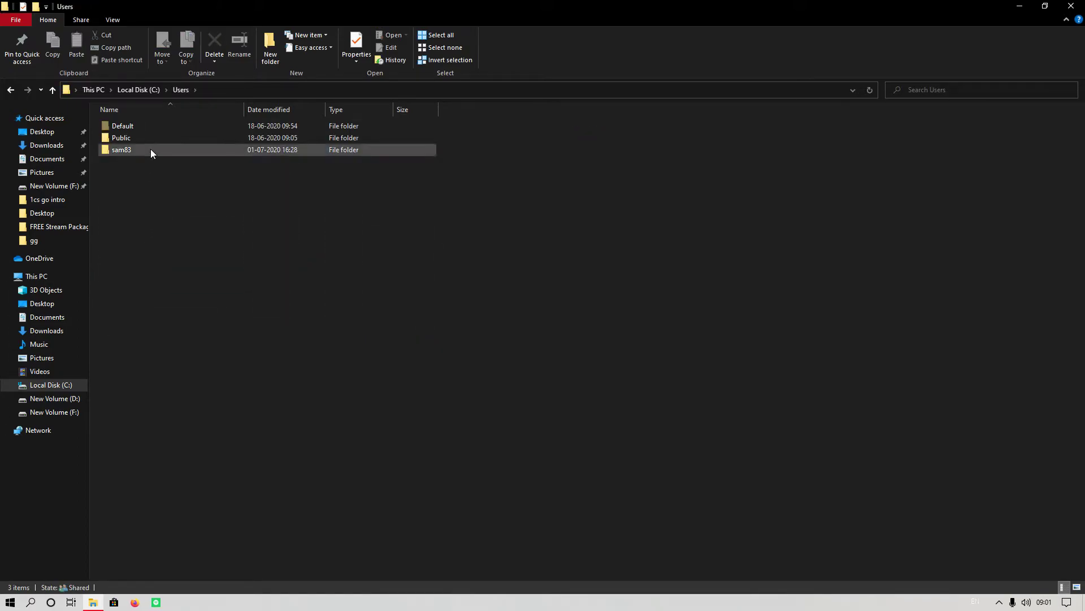
double_click(150, 150)
double_click(147, 208)
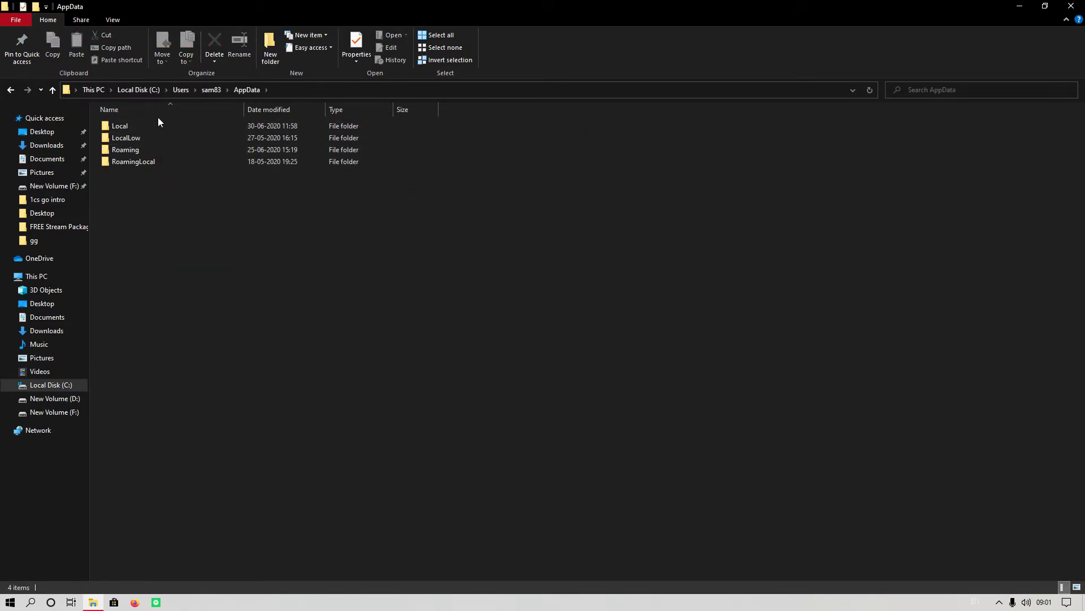
double_click(154, 126)
- Open the ShooterGame\Saved\Config\WindowsClient folder inside Local and pick out GameUserSettings.ini
click(148, 194)
text(sh)
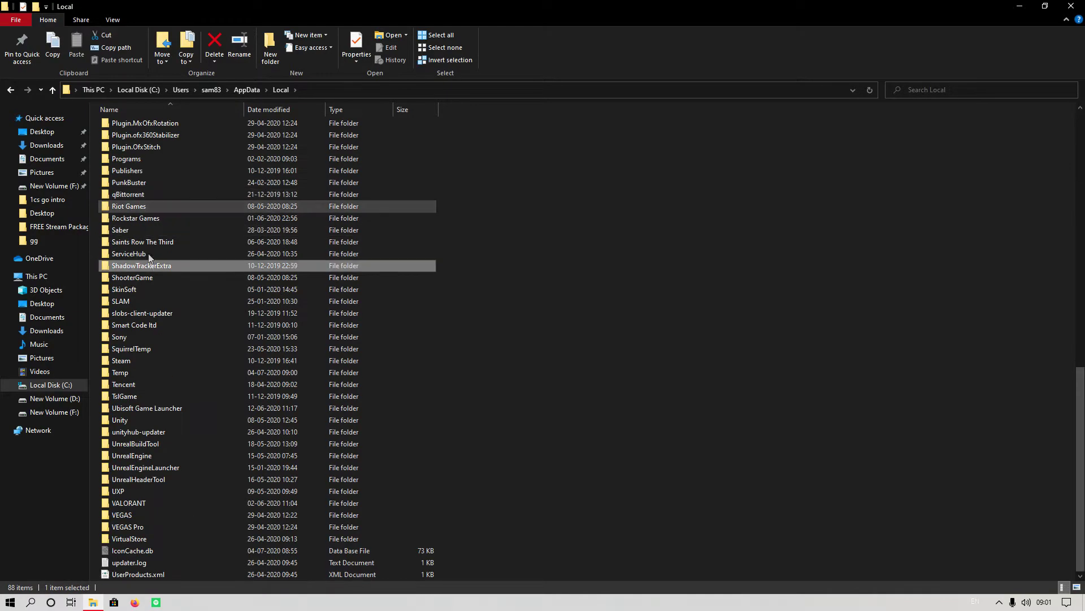
click(151, 278)
double_click(156, 277)
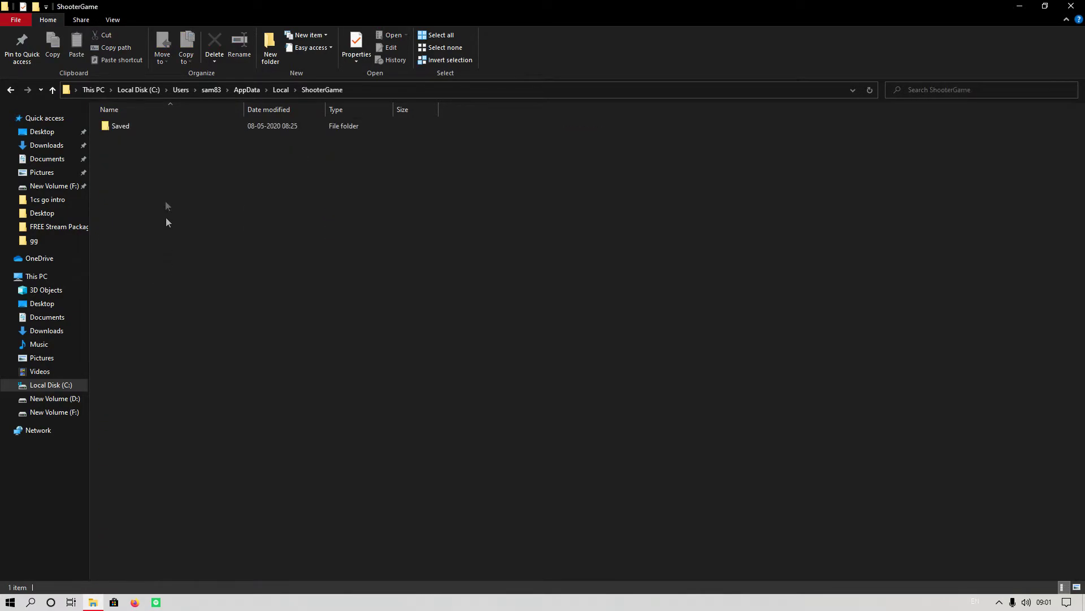
double_click(155, 127)
double_click(158, 126)
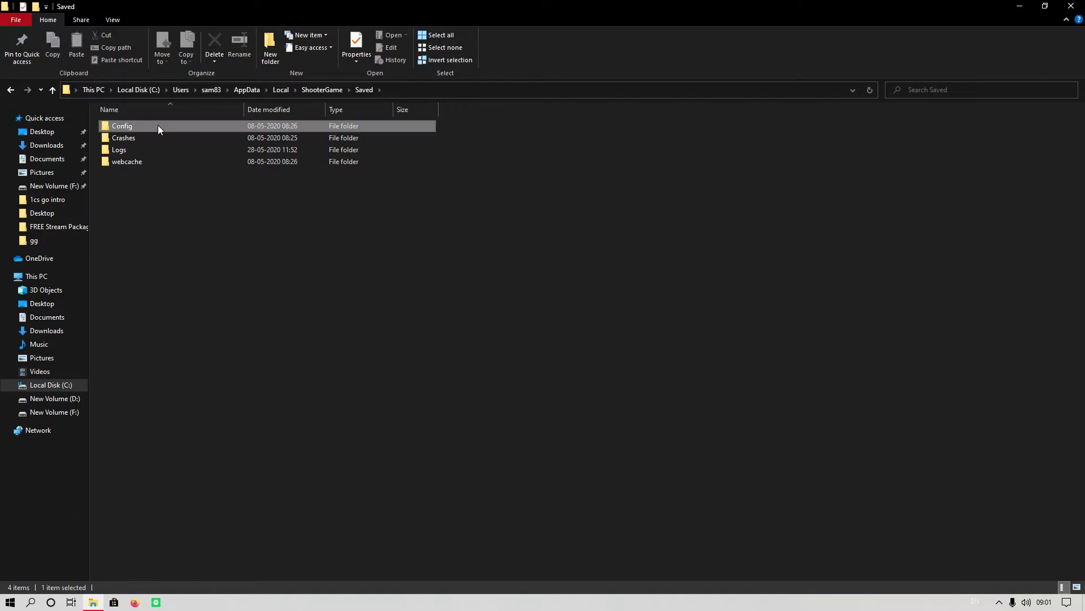
double_click(167, 163)
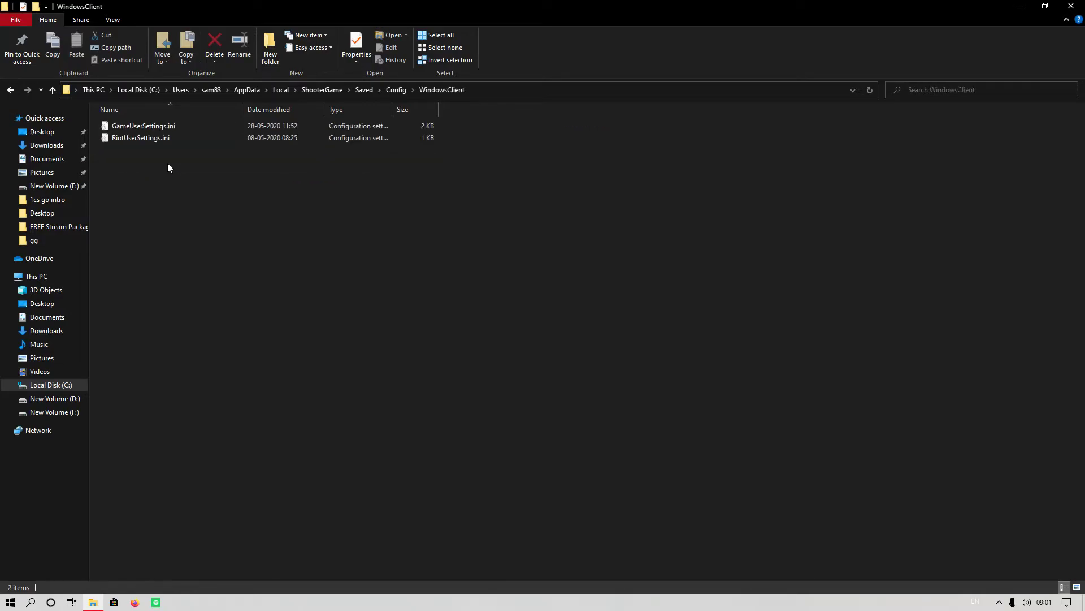
click(148, 128)
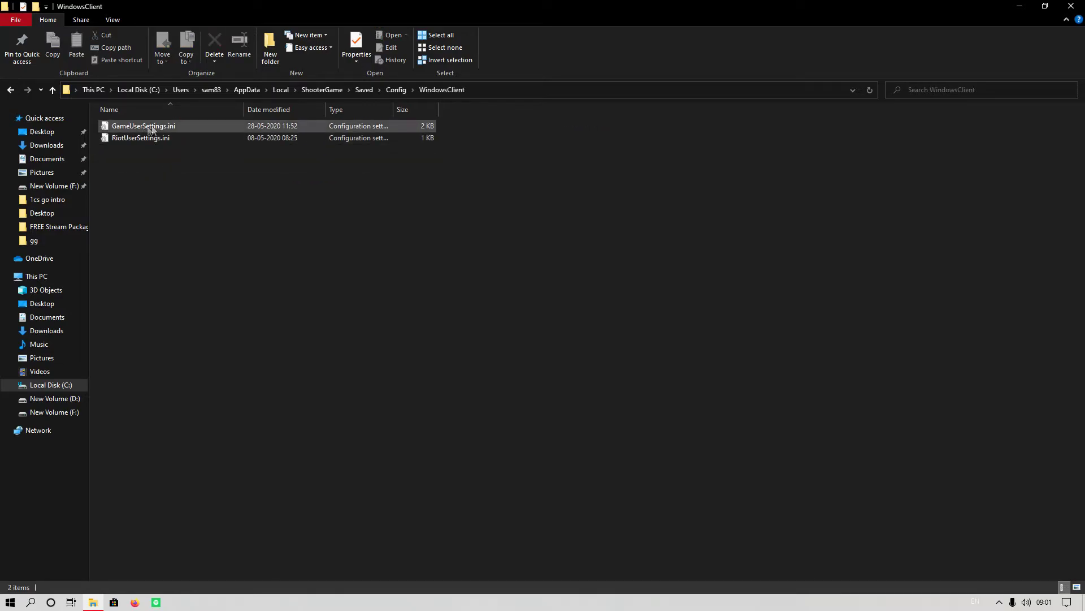
- Open GameUserSettings.ini in Notepad, scroll through its settings and minimize the File Explorer window
double_click(178, 126)
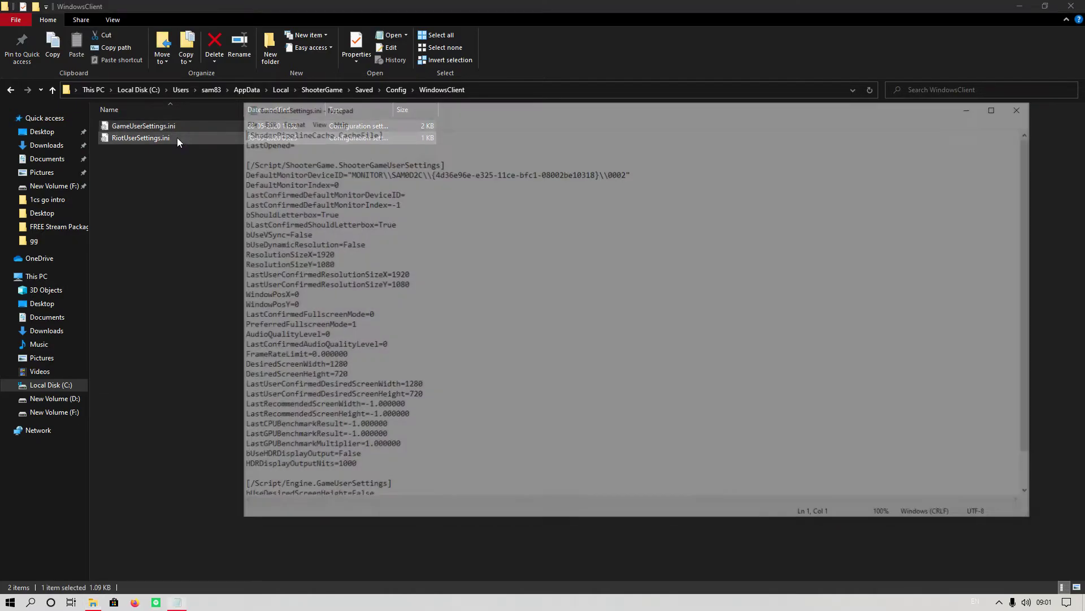
scroll(513, 241, down, 2)
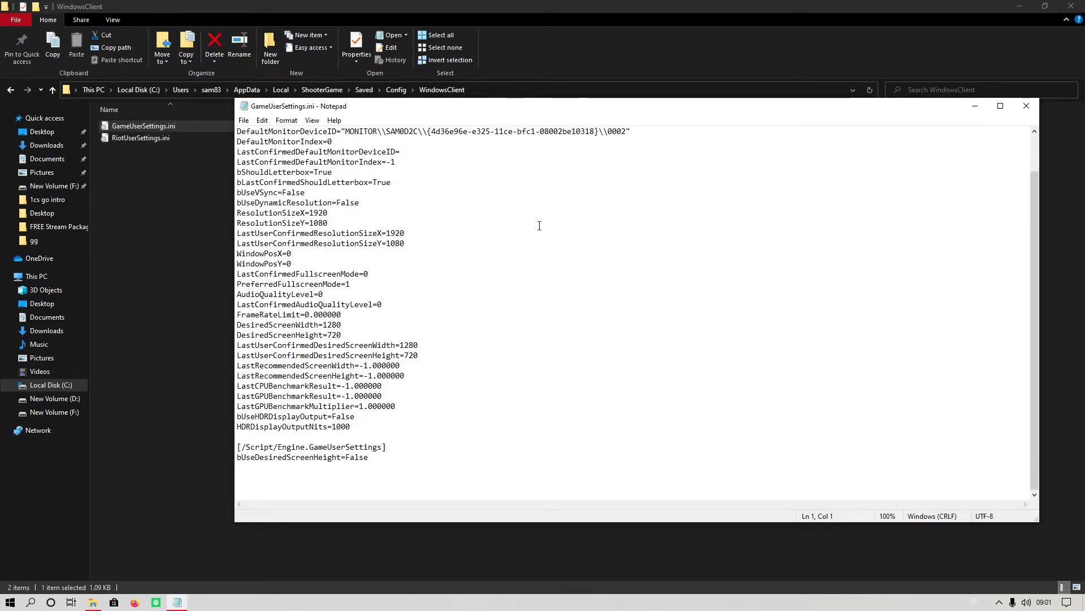
click(1019, 6)
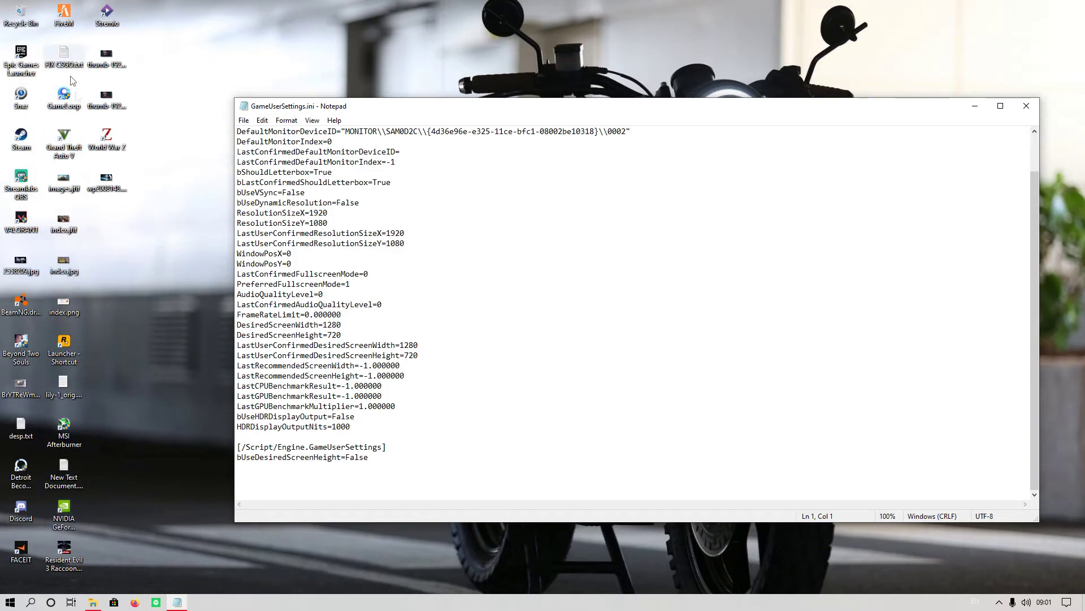
- Open New Text Document.txt from the desktop and arrange its window beside GameUserSettings.ini so both texts are readable
double_click(60, 489)
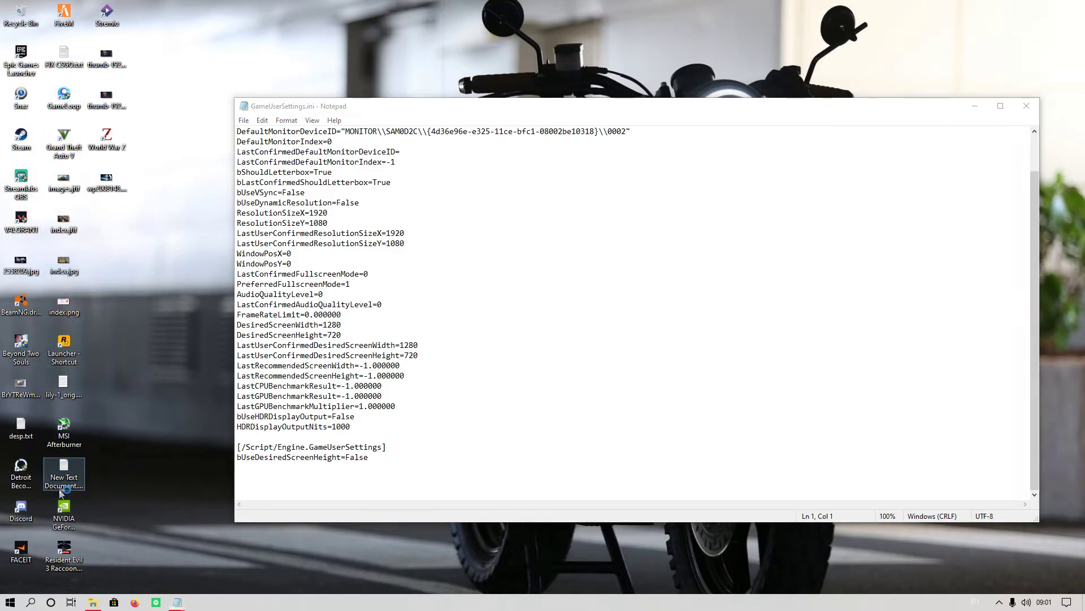
drag(375, 114, 671, 114)
drag(487, 117, 389, 118)
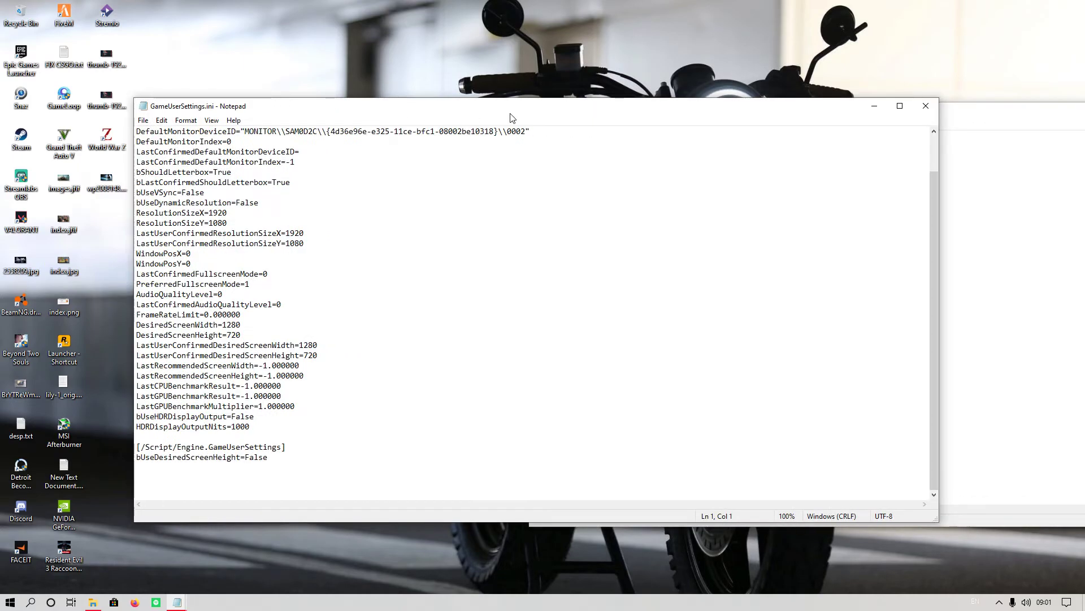
click(1020, 212)
click(339, 284)
drag(266, 113, 153, 103)
click(529, 211)
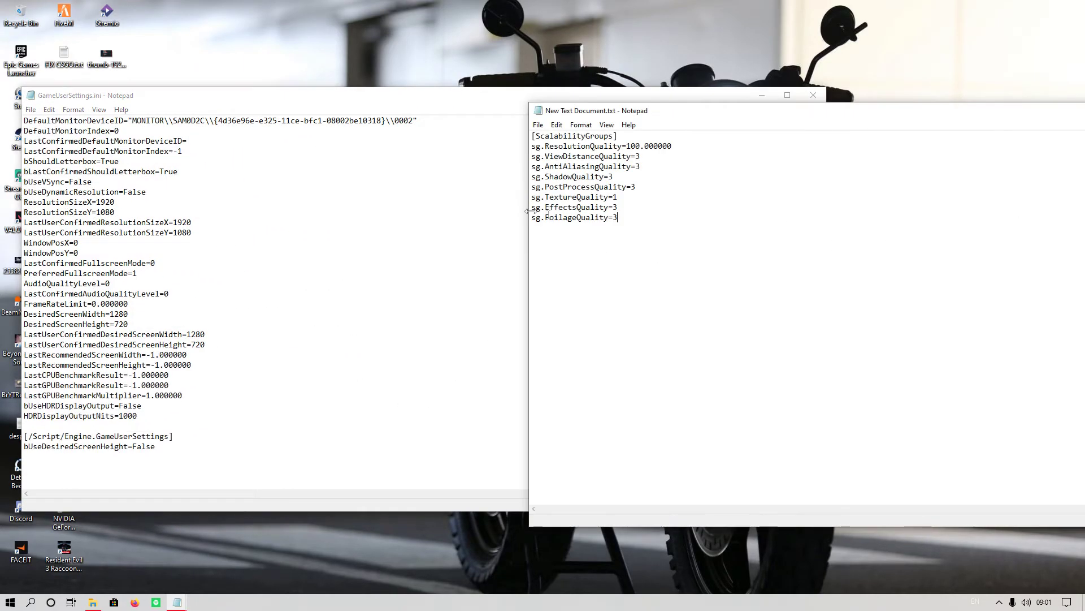
- Select the whole [ScalabilityGroups] block in New Text Document.txt and put the cursor below the last line of GameUserSettings.ini
drag(624, 221, 488, 111)
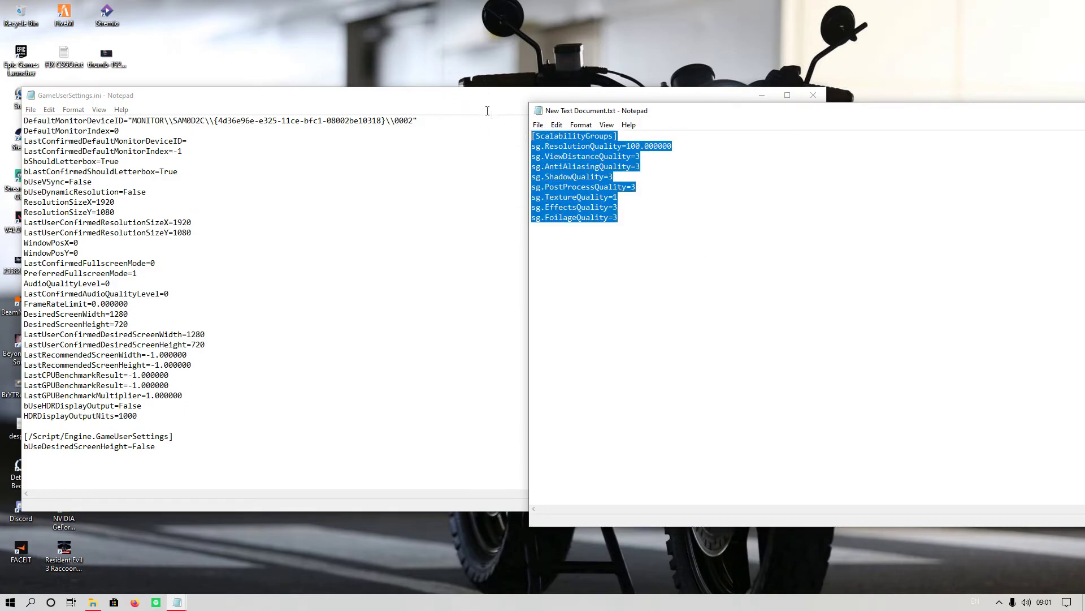
click(170, 446)
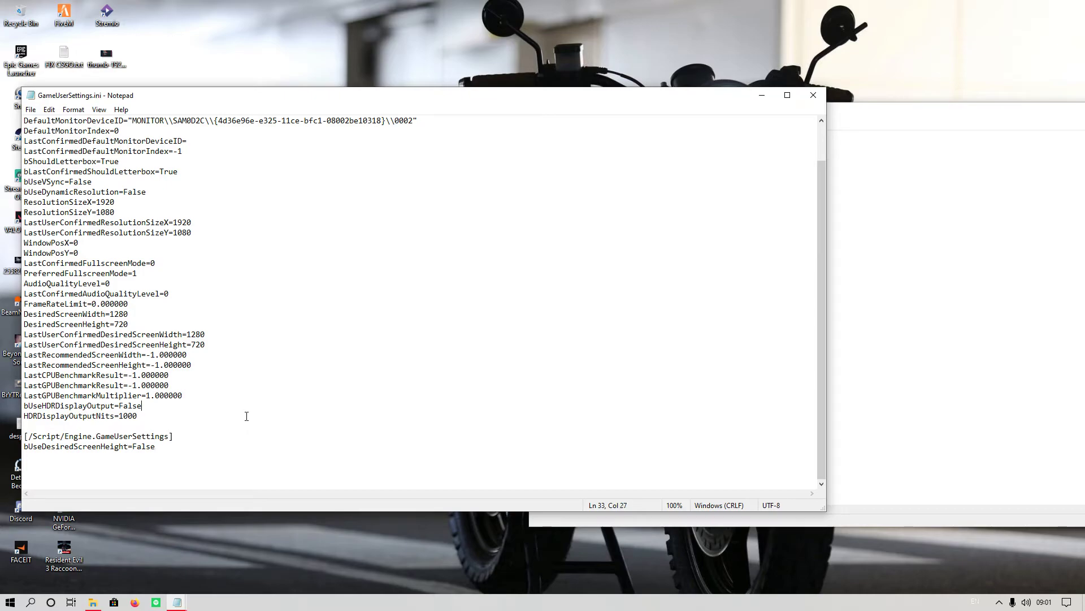
click(1005, 278)
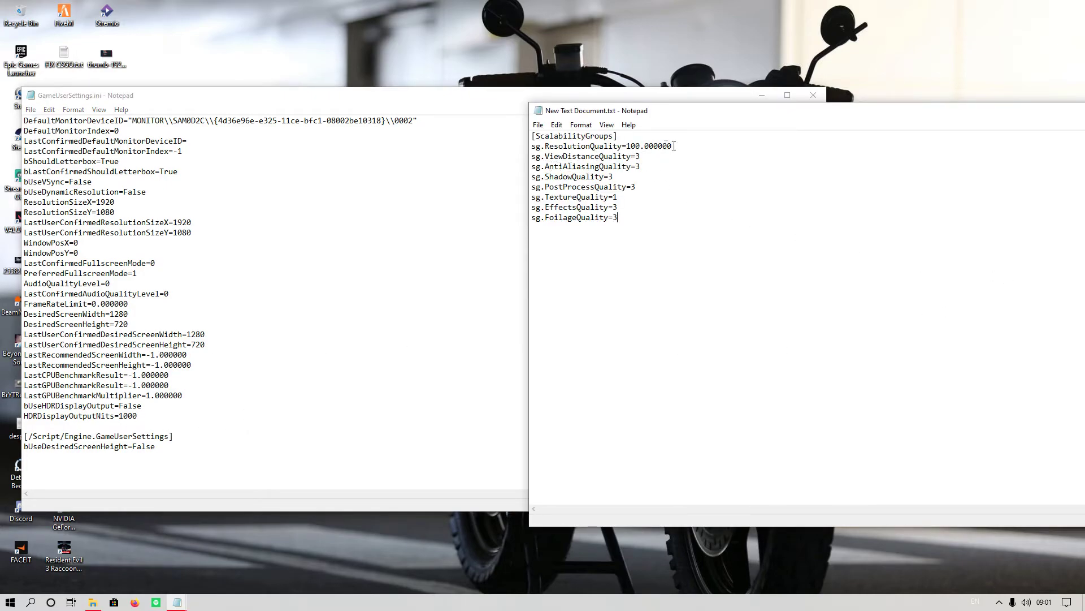
drag(626, 146, 642, 150)
click(757, 321)
key(ctrl+a)
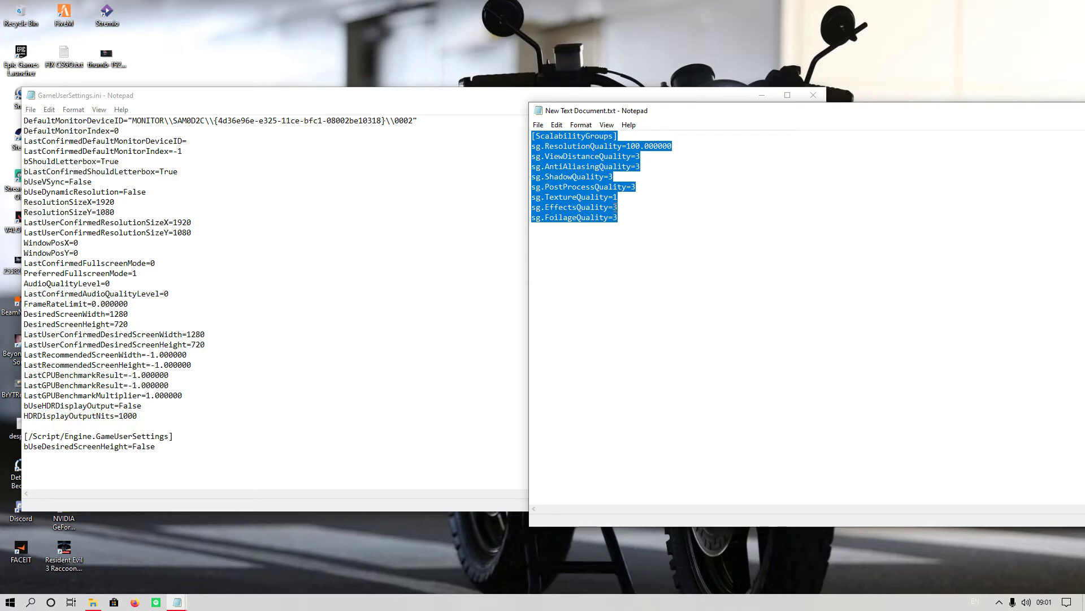
click(117, 471)
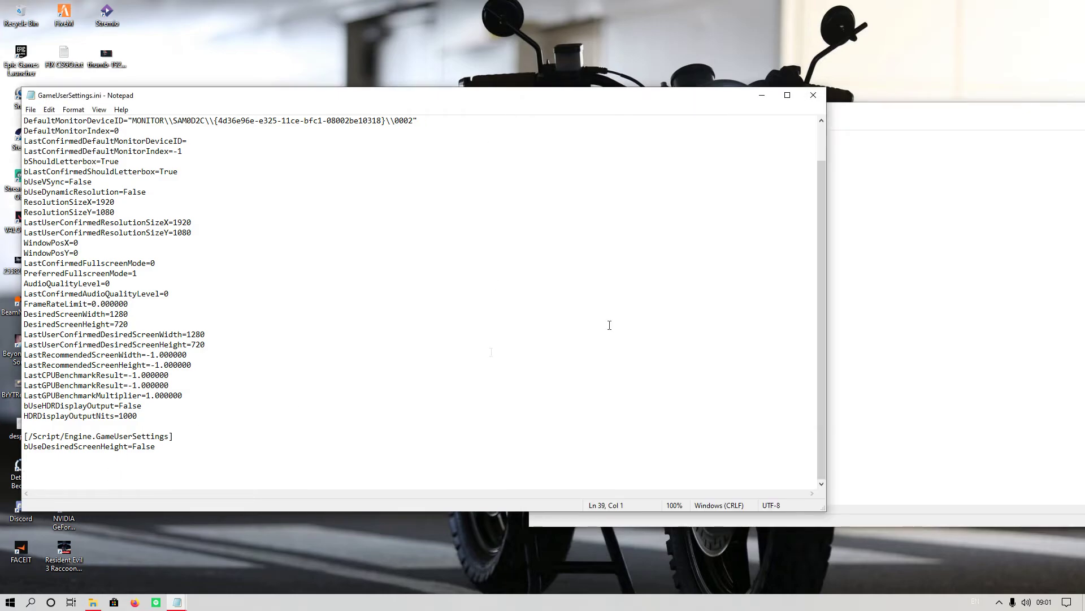
- Close New Text Document.txt and GameUserSettings.ini to return to the desktop
click(870, 227)
drag(944, 118, 718, 121)
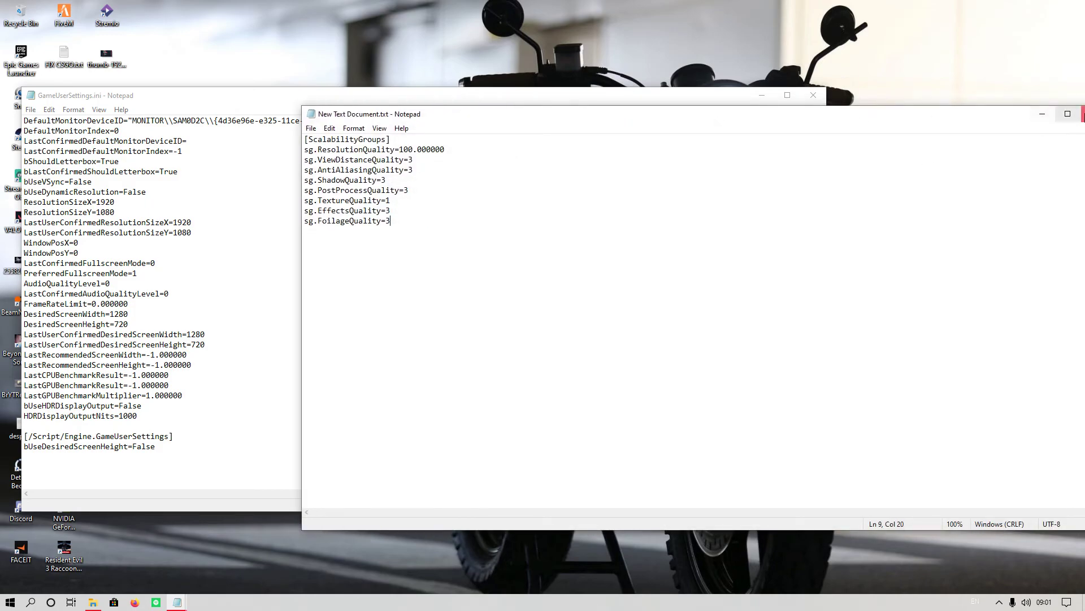
click(1081, 114)
key(alt+F4)
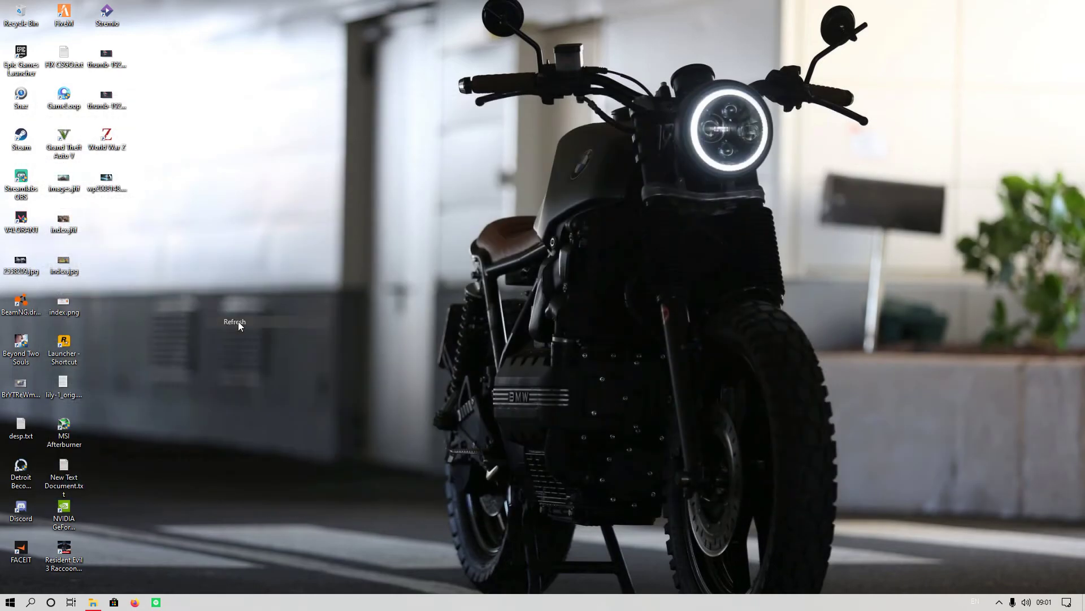
right_click(231, 319)
click(252, 350)
right_click(240, 334)
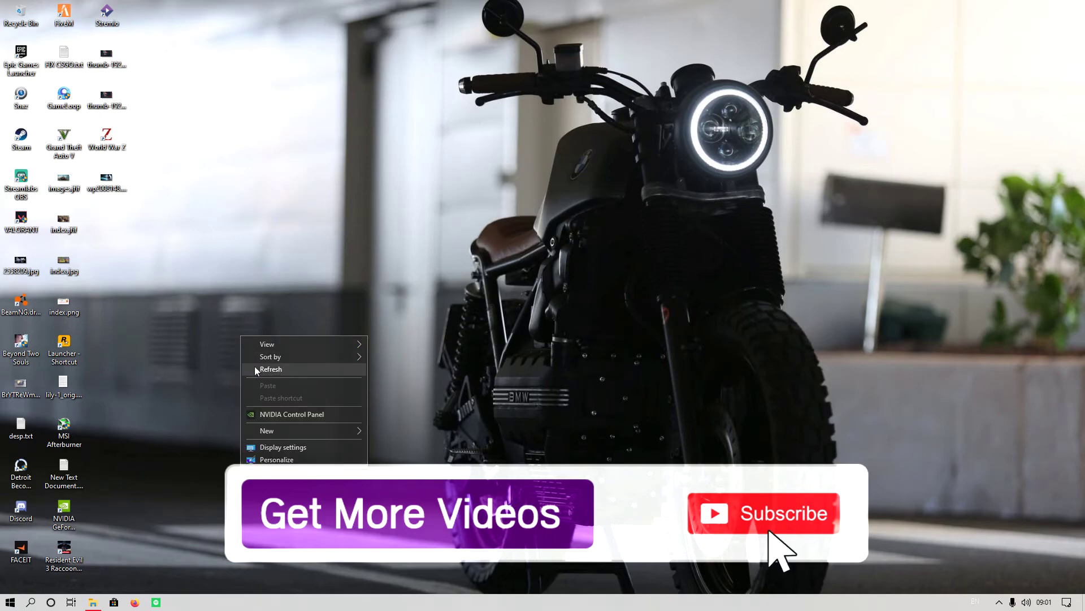
click(253, 365)
right_click(252, 365)
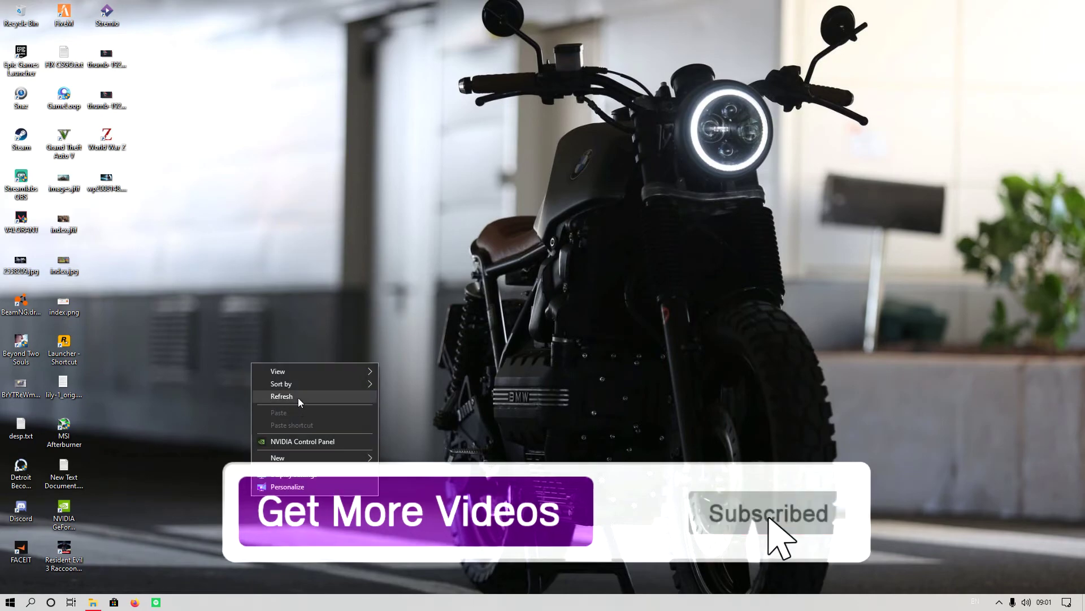
click(297, 397)
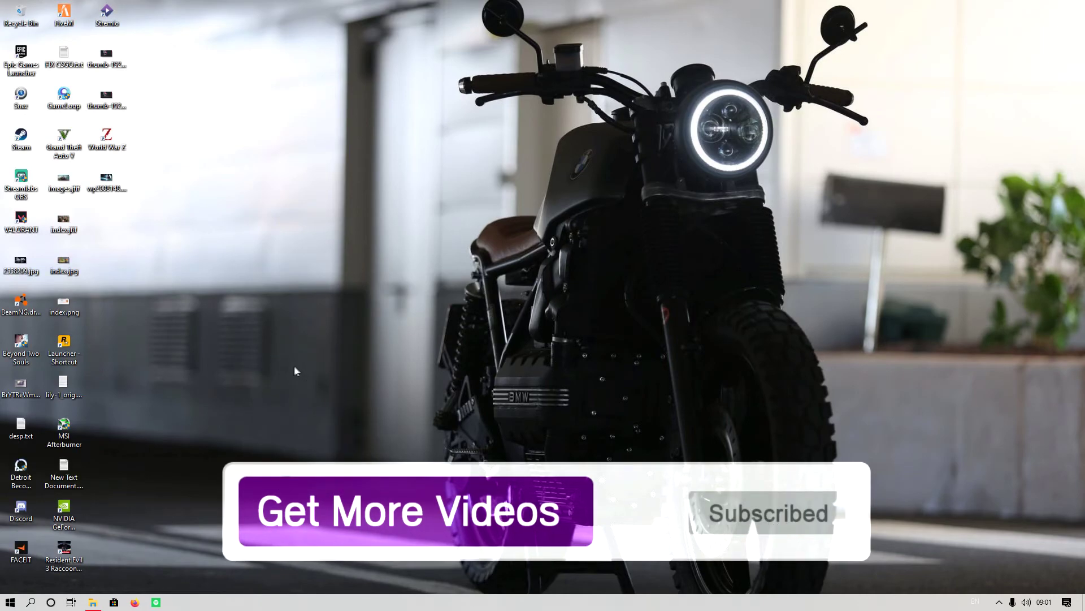
right_click(290, 363)
right_click(289, 375)
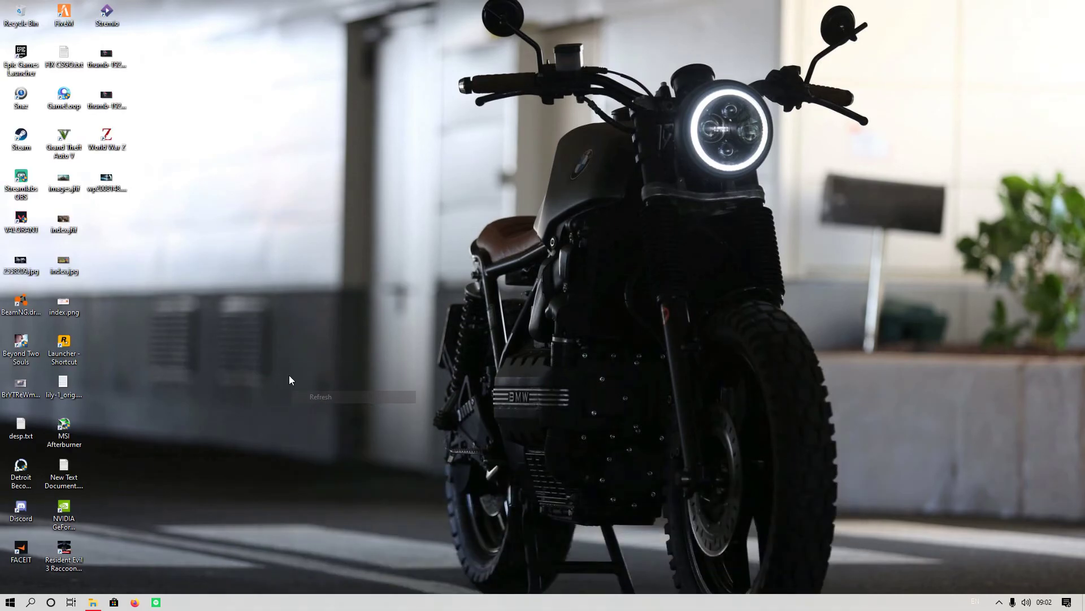
click(302, 408)
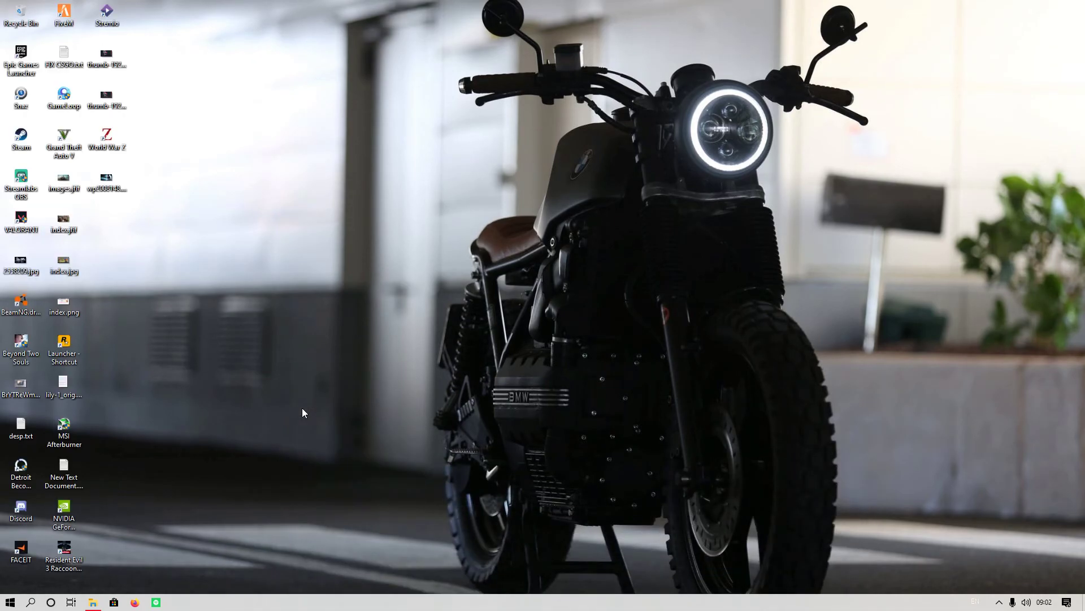
right_click(280, 354)
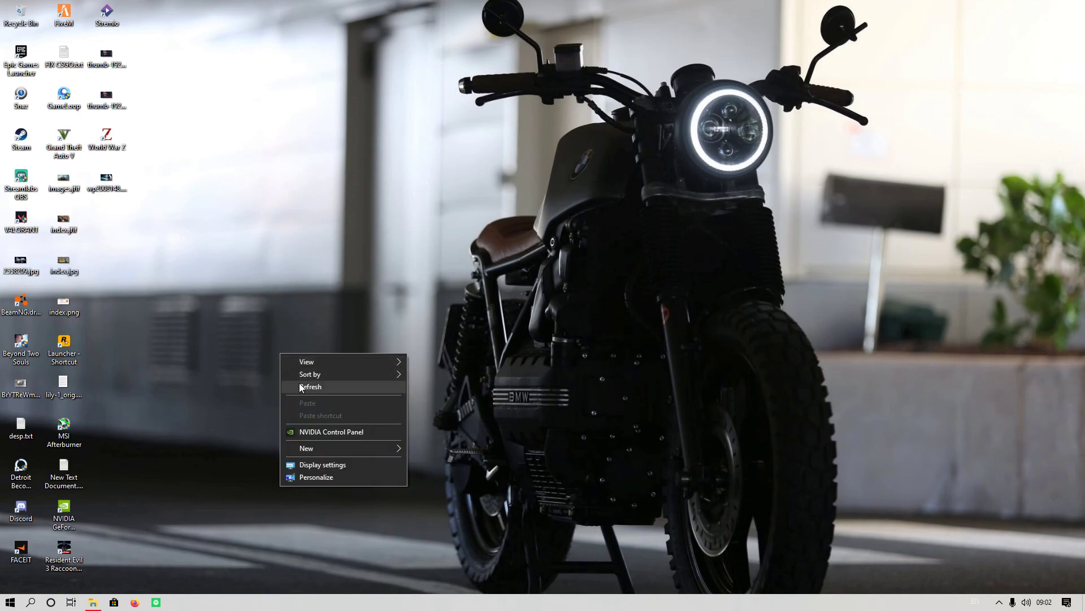
click(301, 387)
right_click(284, 357)
click(284, 362)
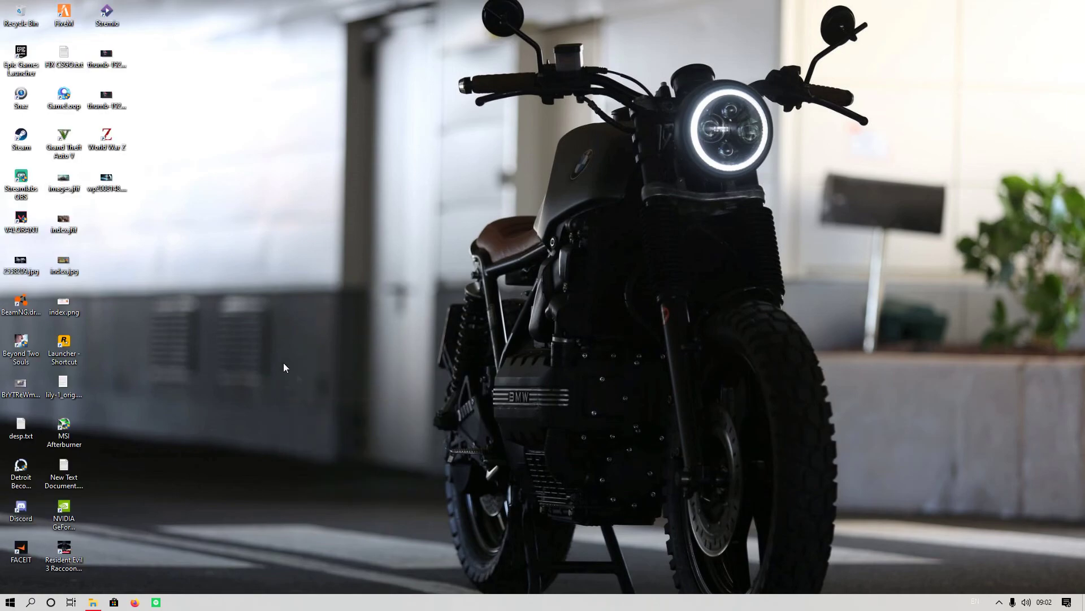
right_click(283, 367)
click(312, 388)
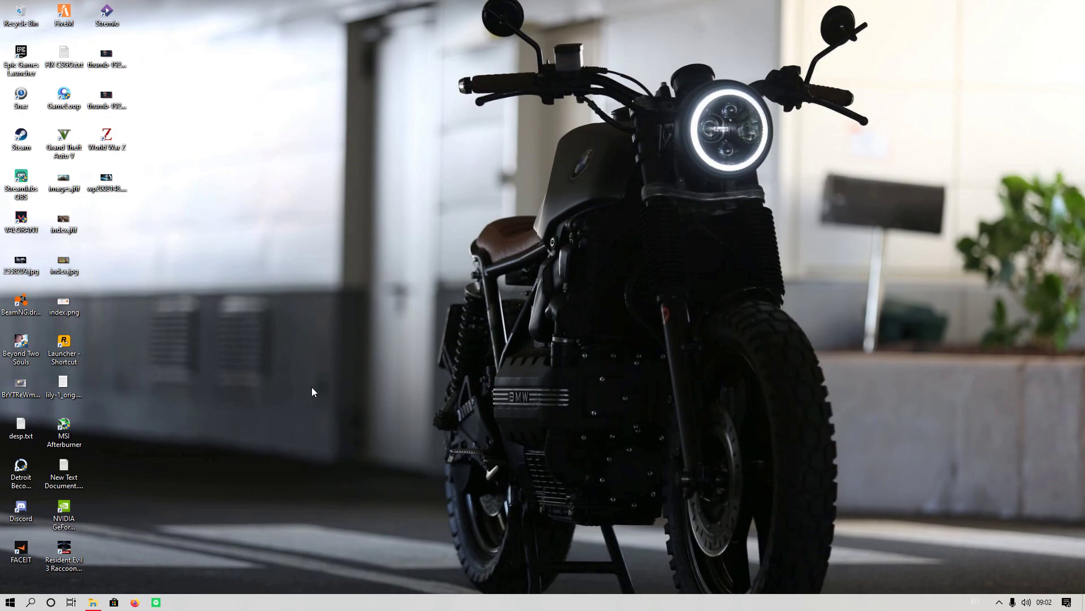